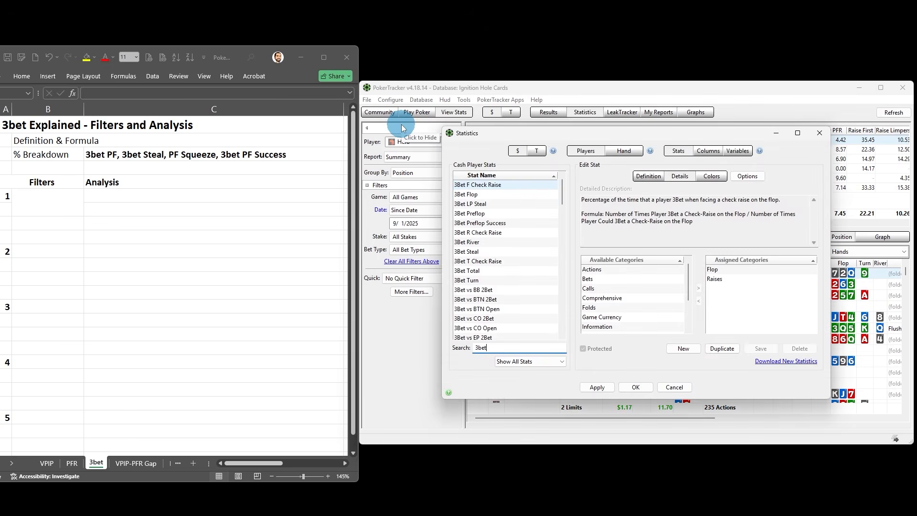
Step: Review the definition and formula of the 3Bet Preflop stat, compare it with 3Bet Flop, and close the Statistics window without changes
left_click(483, 215)
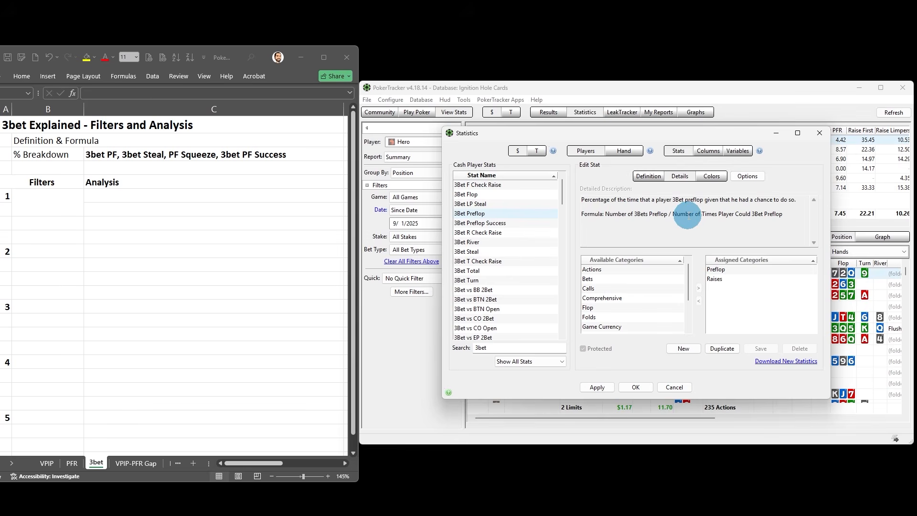
left_click(489, 199)
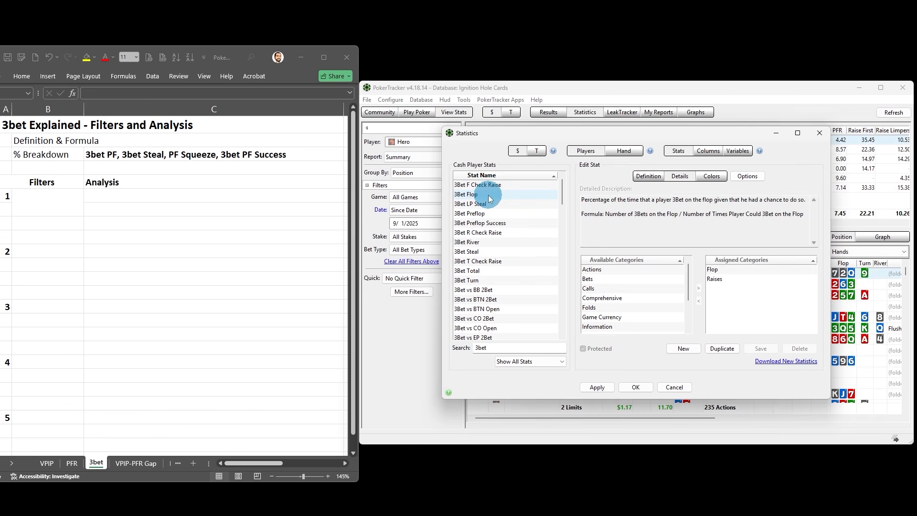
left_click(491, 216)
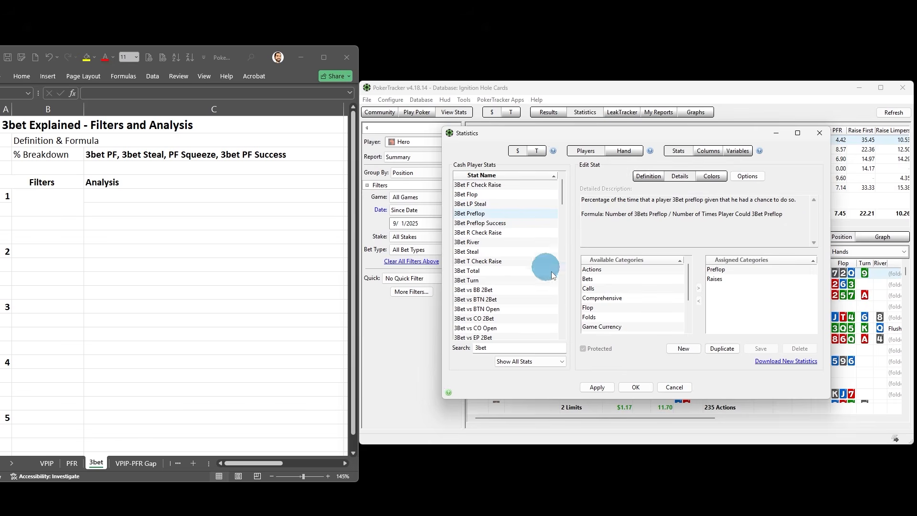
left_click(673, 387)
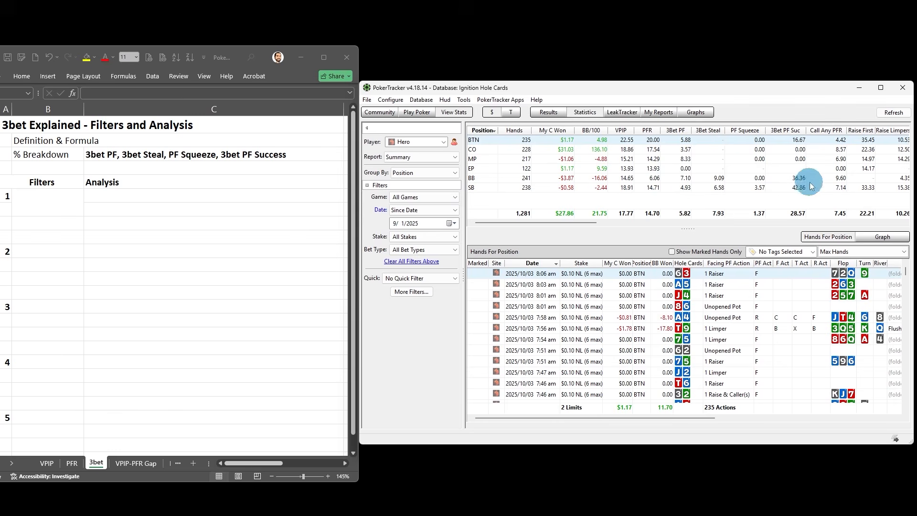
Step: Open the report configuration for the position summary and search the available stats for 3bet
right_click(651, 172)
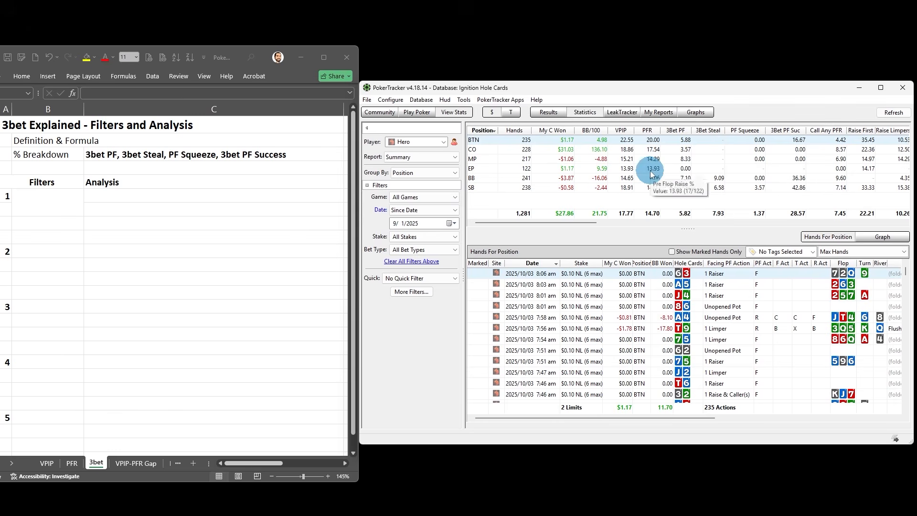
left_click(690, 198)
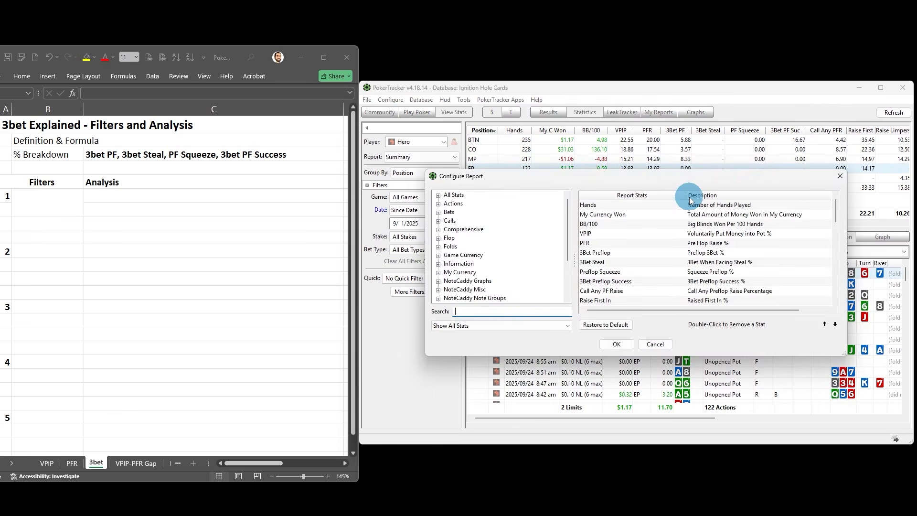
type("3bet")
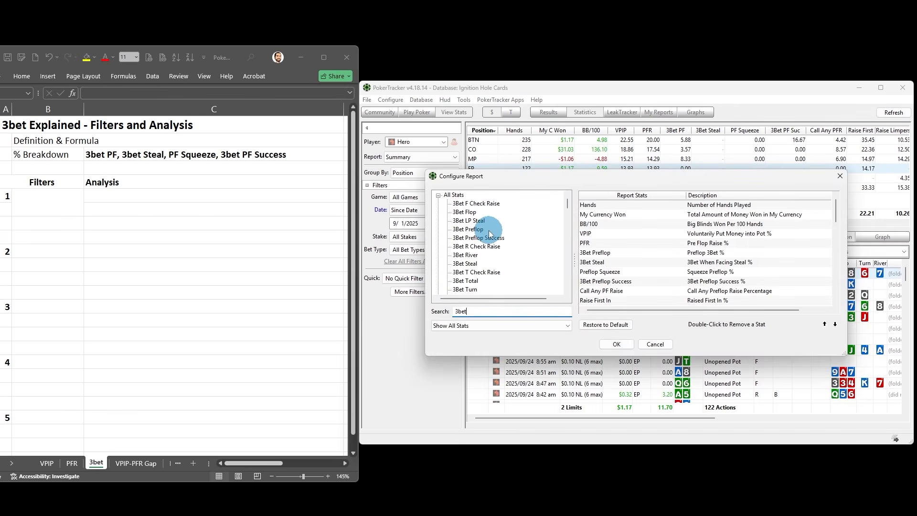
left_click(488, 230)
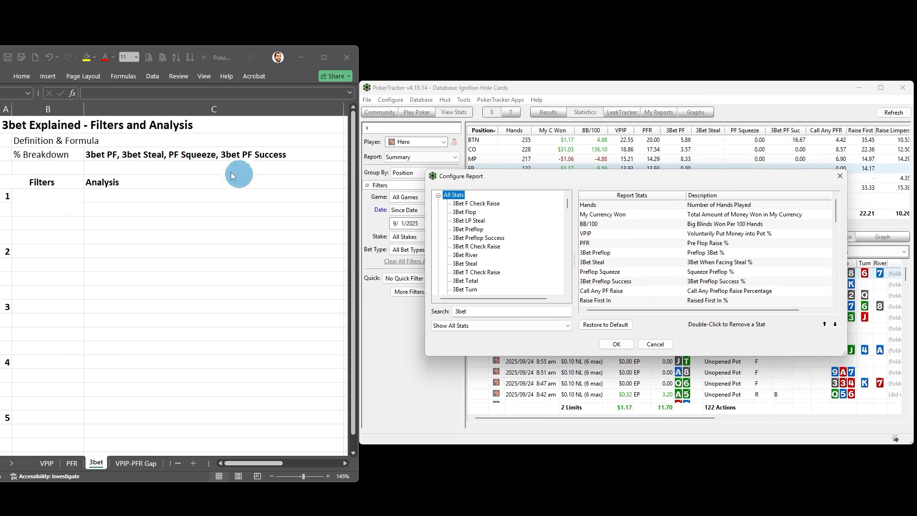
Step: Search the available stats for squeeze, locate Preflop Squeeze, and close the report configuration
double_click(470, 311)
type("squeeze")
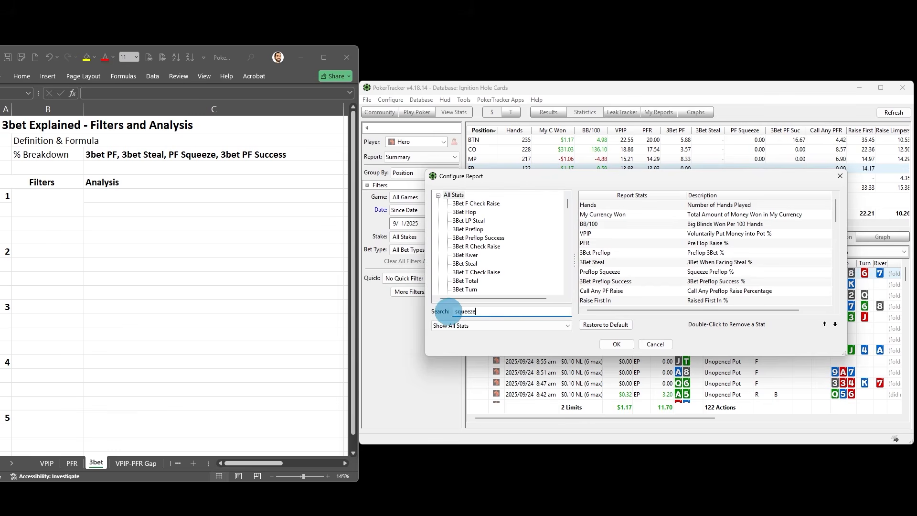
scroll(449, 296, "down", 5)
left_click(470, 229)
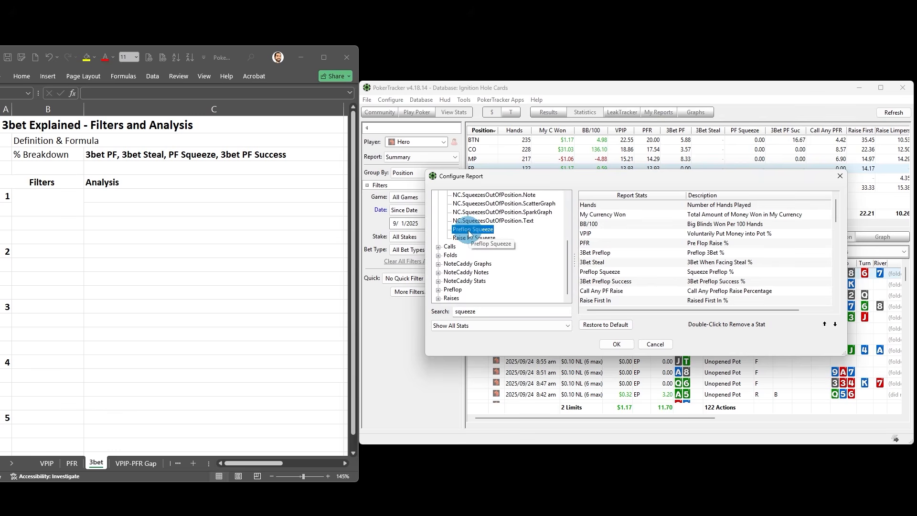
left_click(618, 344)
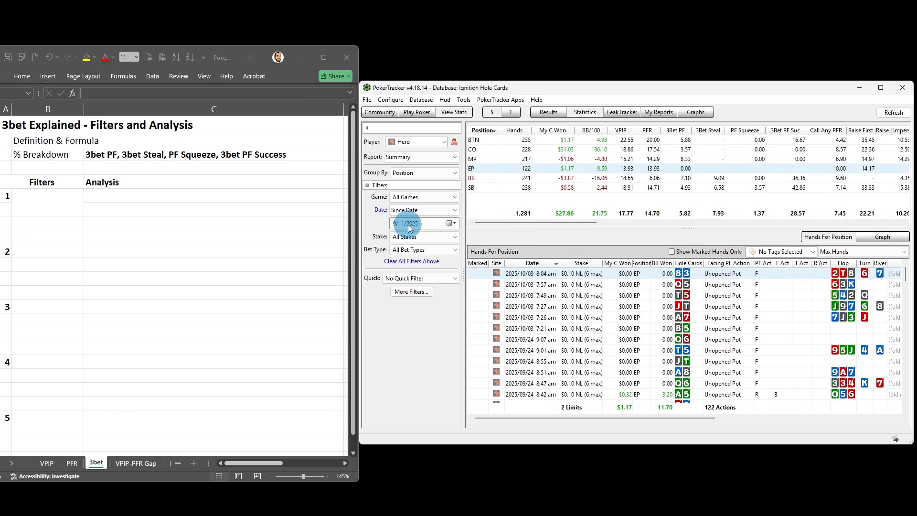
Step: Examine the 3Bet PF, 3Bet Steal and 3Bet PF Success values across positions, including the BTN row
left_click(675, 142)
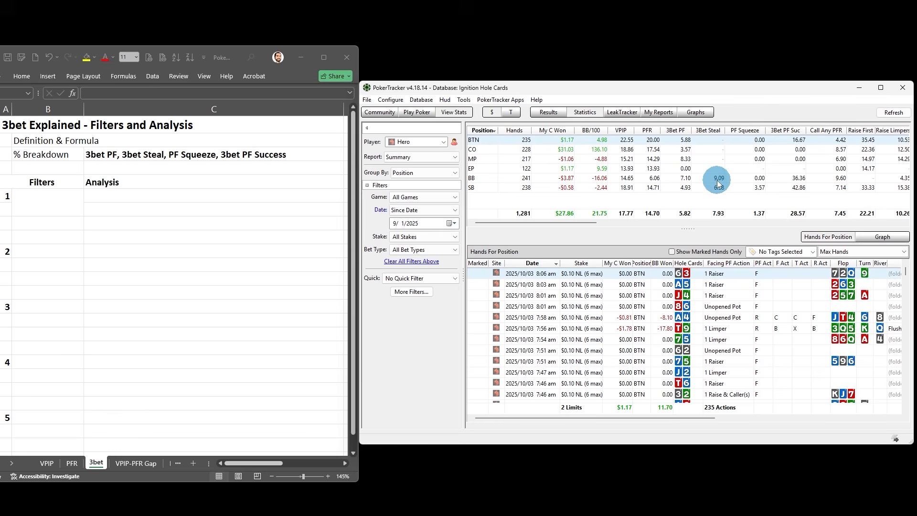
mouse_move(717, 184)
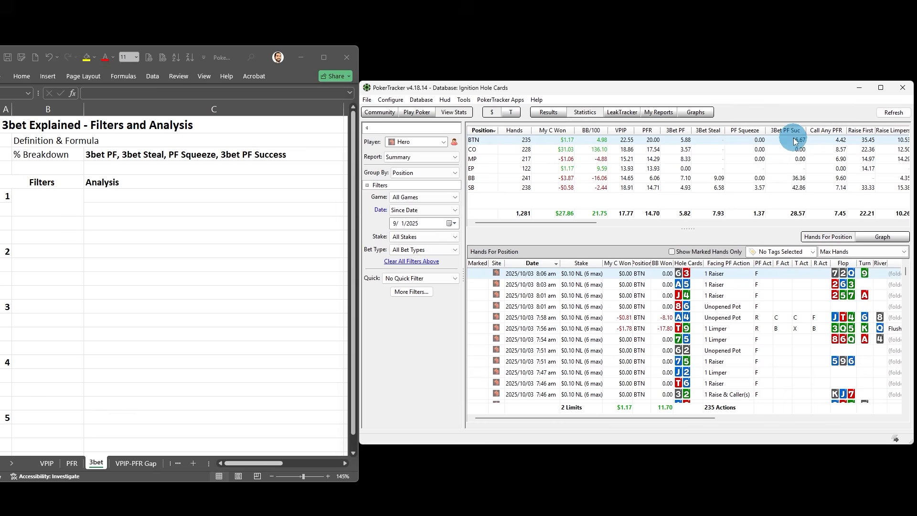
mouse_move(795, 141)
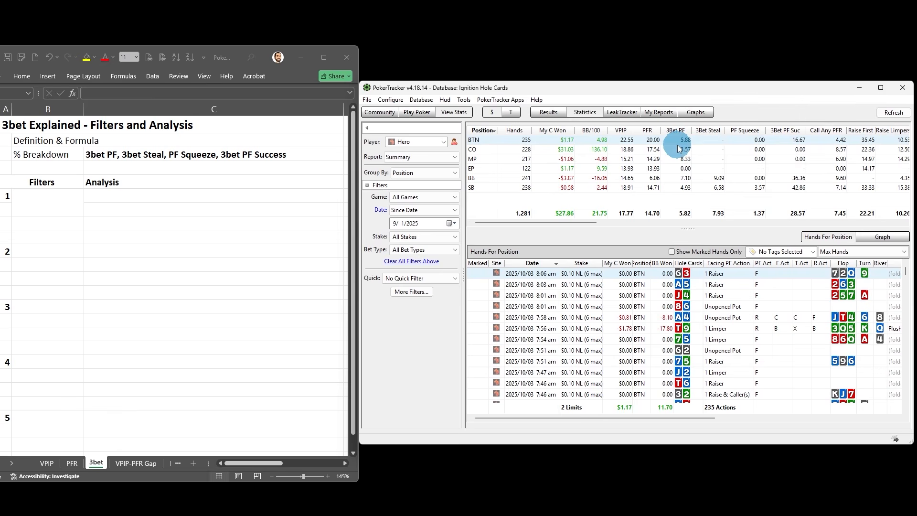
mouse_move(678, 148)
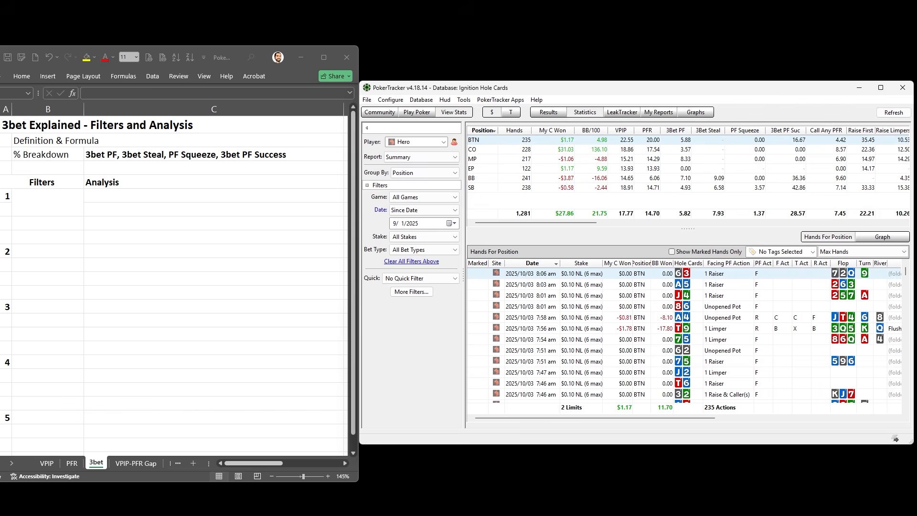
Step: Switch to Flopzilla and set the preflop range to the top 6% of hands
key("alt+Tab")
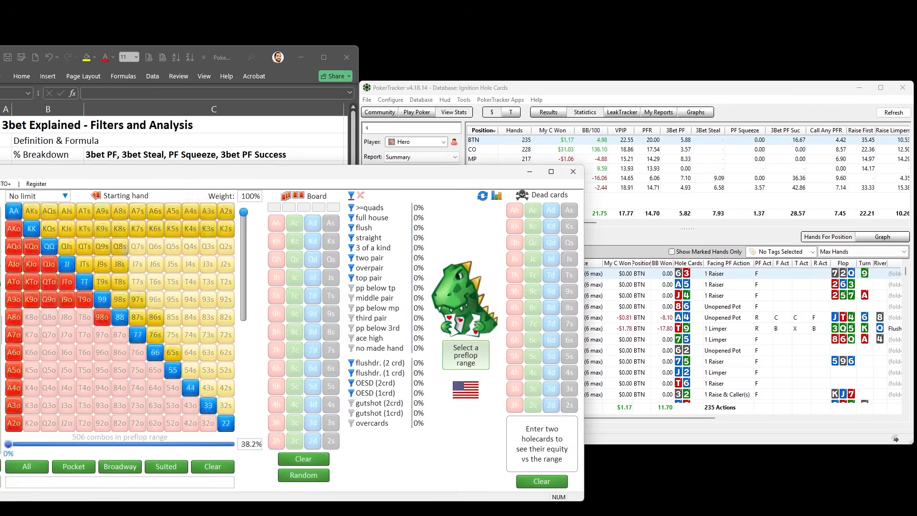
double_click(245, 444)
type("6")
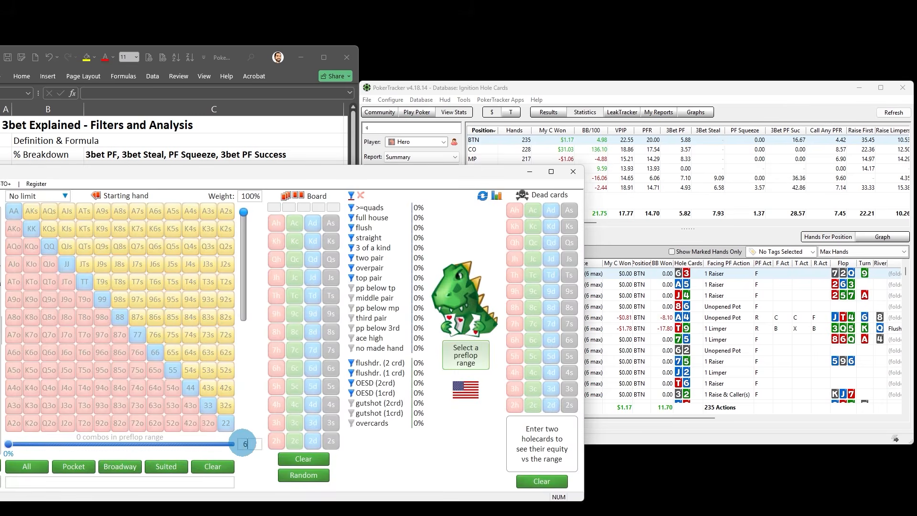
key("Return")
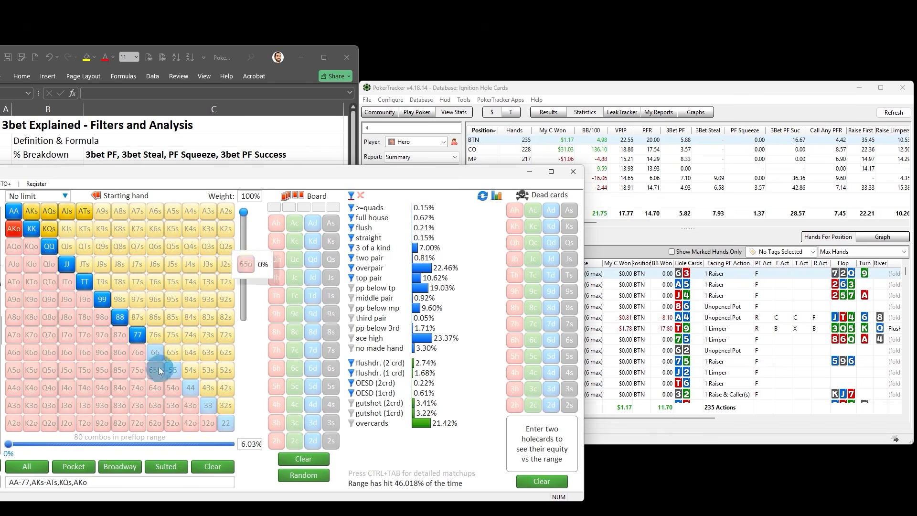
Step: Remove 77 and 88 from the preflop range and add A9s through A2s, AQo, AJo and KQo
left_click(138, 334)
left_click(125, 319)
left_click_drag(102, 211, 229, 211)
left_click(14, 247)
left_click(14, 266)
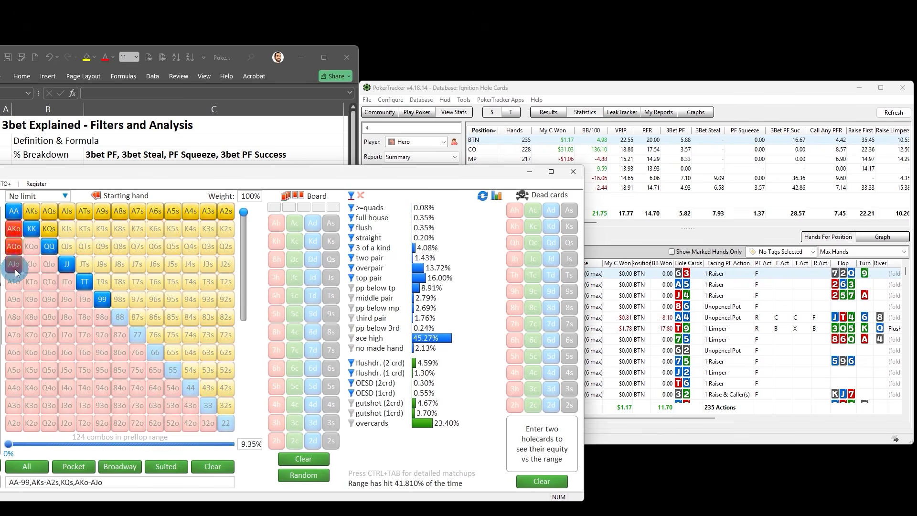
left_click(31, 246)
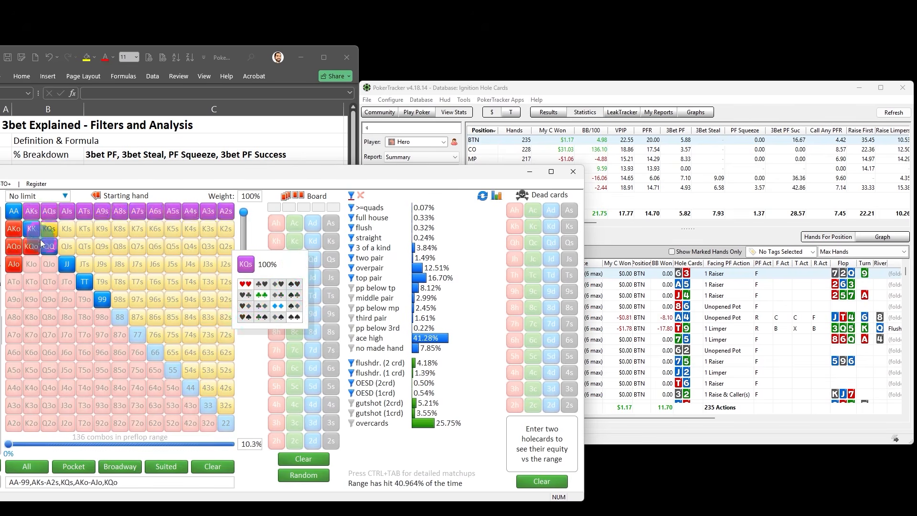
Step: Add 76s, 86s, 75s, 65s, 64s and 54s to the preflop range, then minimize Flopzilla
left_click(154, 336)
left_click(158, 321)
left_click(176, 335)
left_click(172, 352)
left_click(190, 352)
left_click(190, 371)
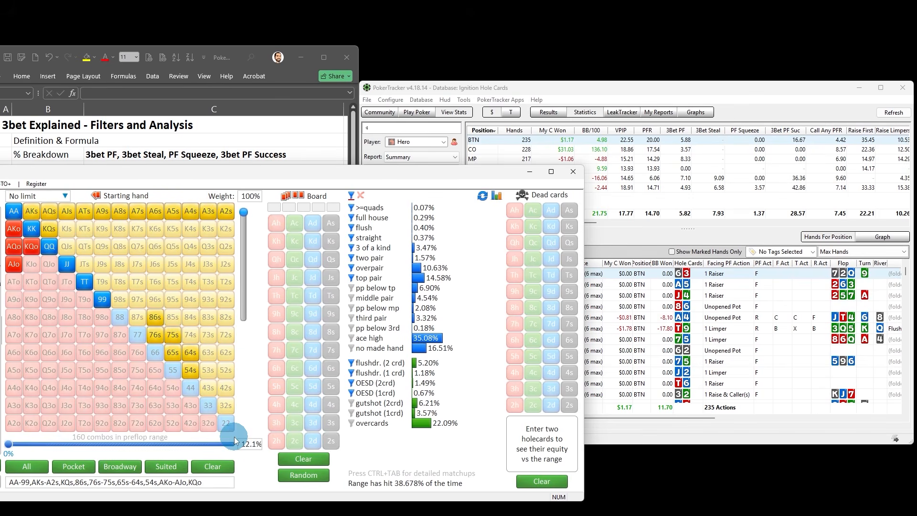
left_click(527, 173)
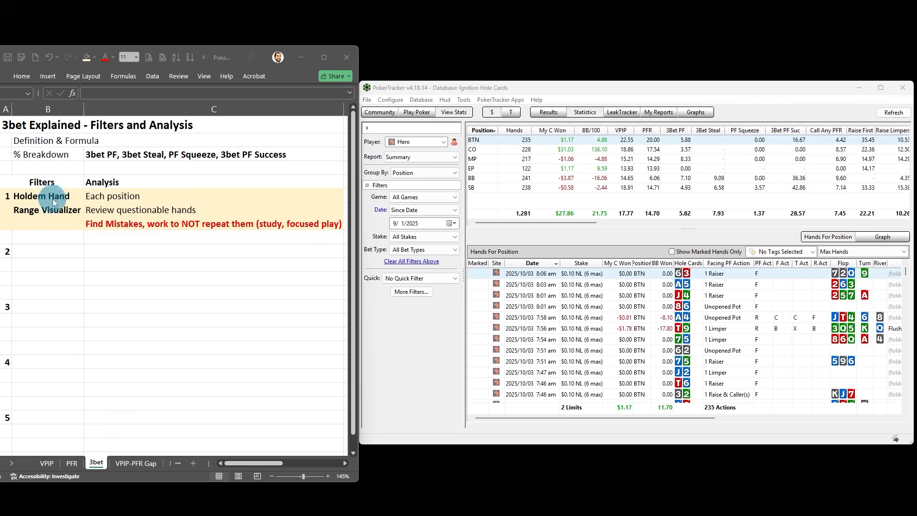
Step: Show the Holdem Hand Range Visualizer report with the Preflop 3Bet % heat map for the Button position
left_click(401, 156)
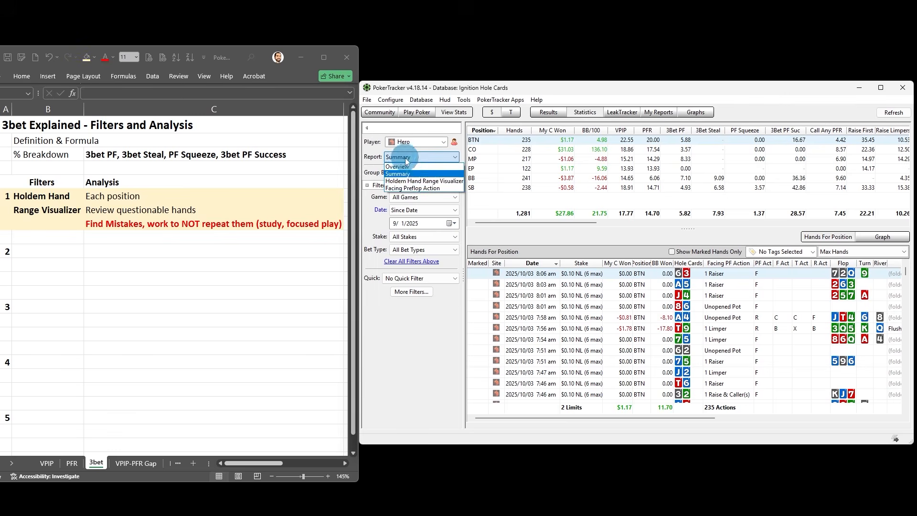
left_click(405, 182)
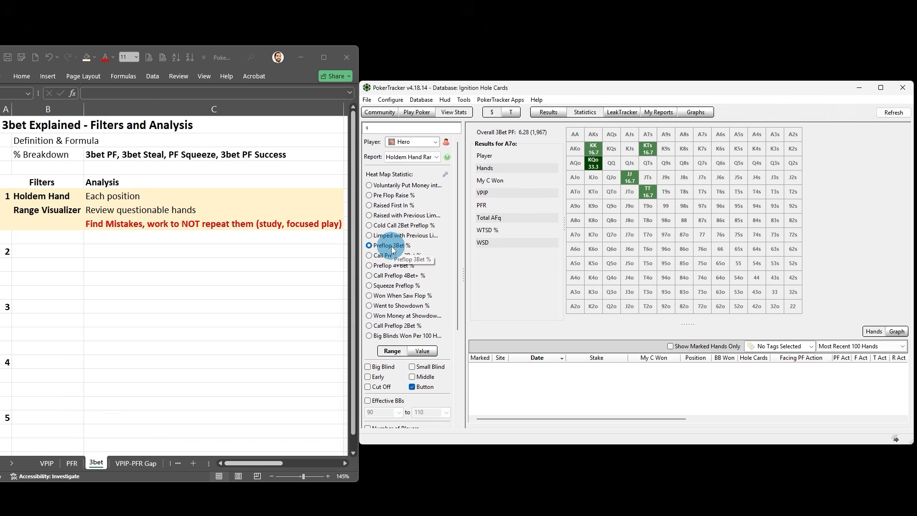
left_click(412, 387)
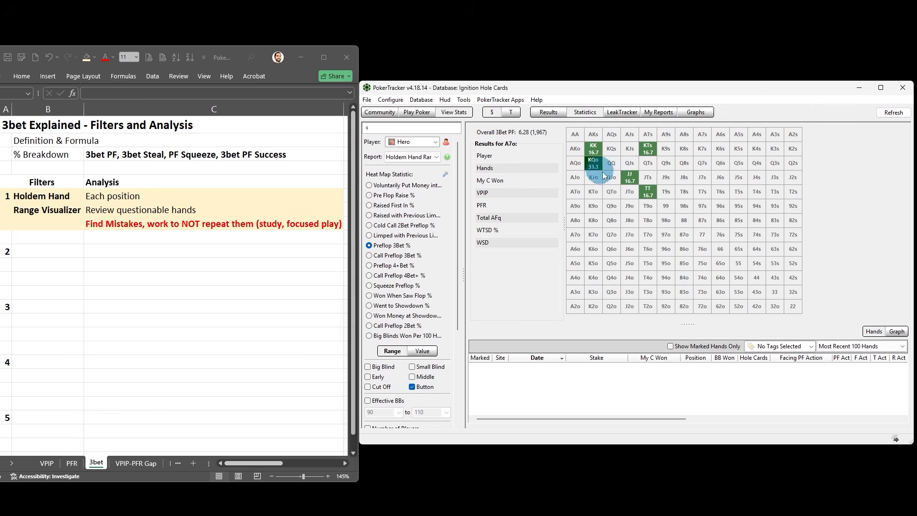
Step: Set the date filter of the range visualizer to This Year
left_click_drag(459, 212, 454, 308)
left_click(418, 331)
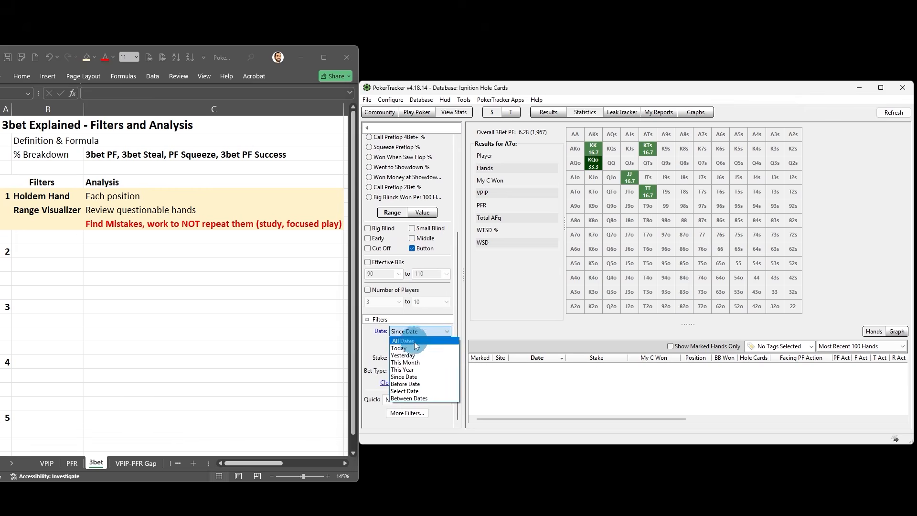
left_click(402, 369)
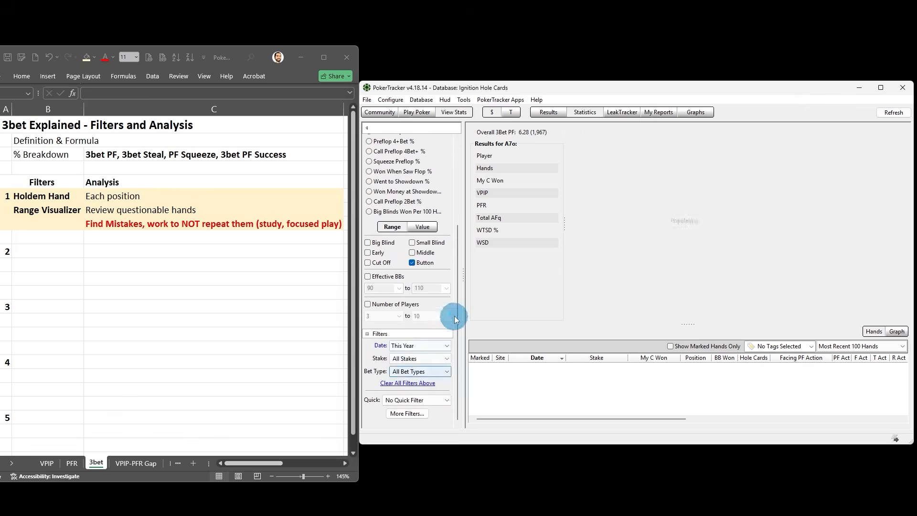
left_click_drag(460, 296, 454, 228)
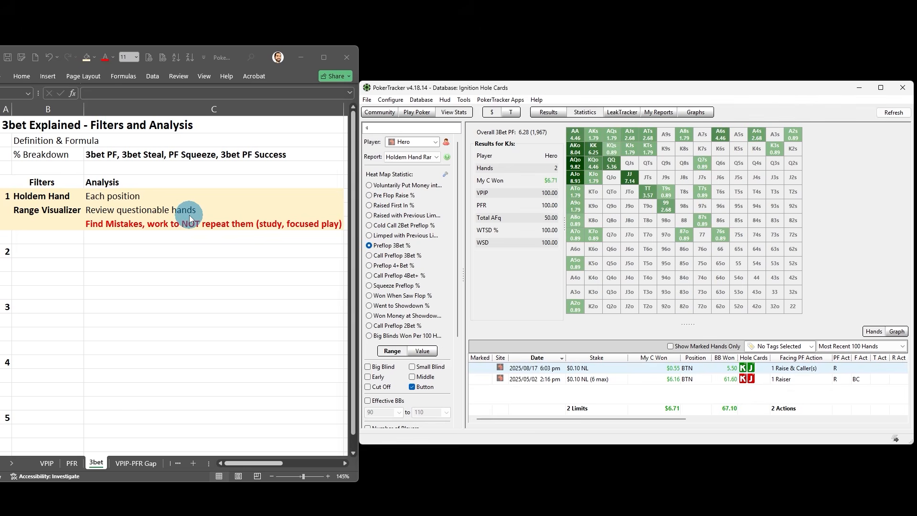
Step: Review the K7o and 87o 3bets in the heat map, replaying the 87o hand and closing its playback
left_click(595, 235)
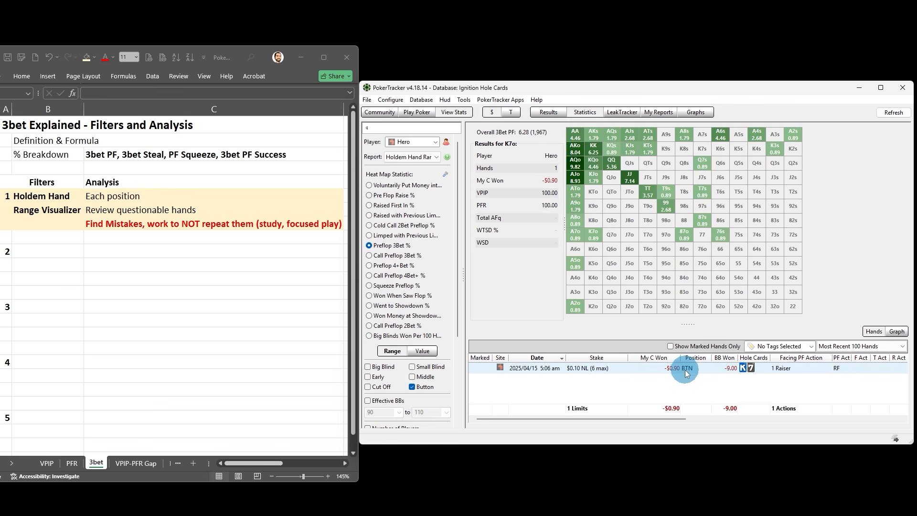
left_click(677, 236)
double_click(674, 370)
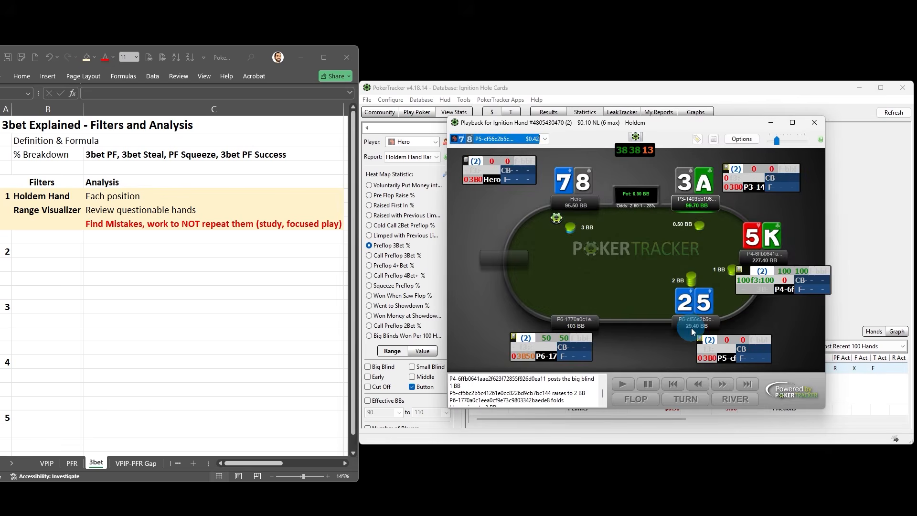
left_click(813, 125)
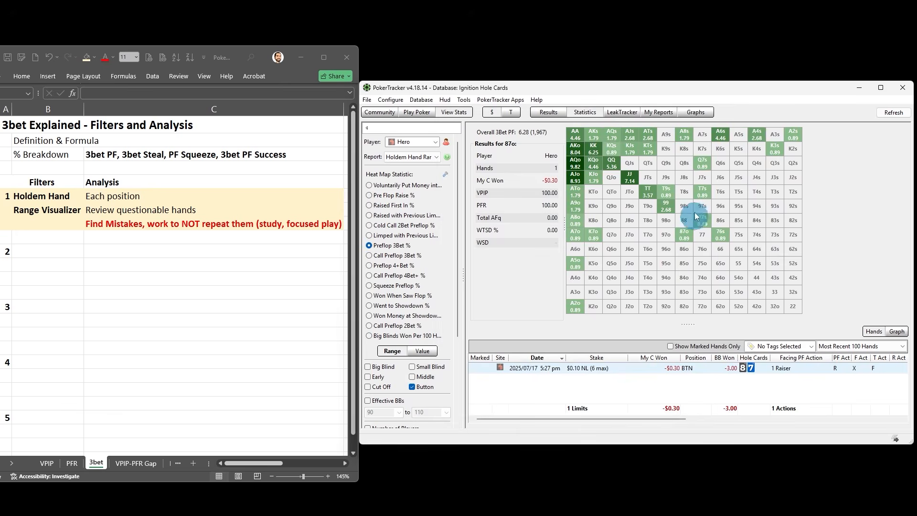
Step: Inspect the hands behind the Q7s, KTs and KJs 3bets in the Button heat map
left_click(698, 168)
left_click(695, 275)
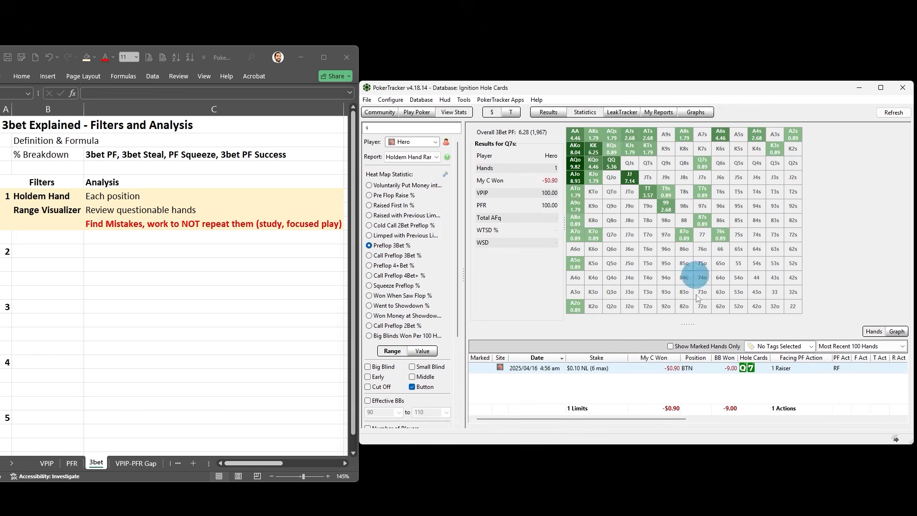
left_click(647, 150)
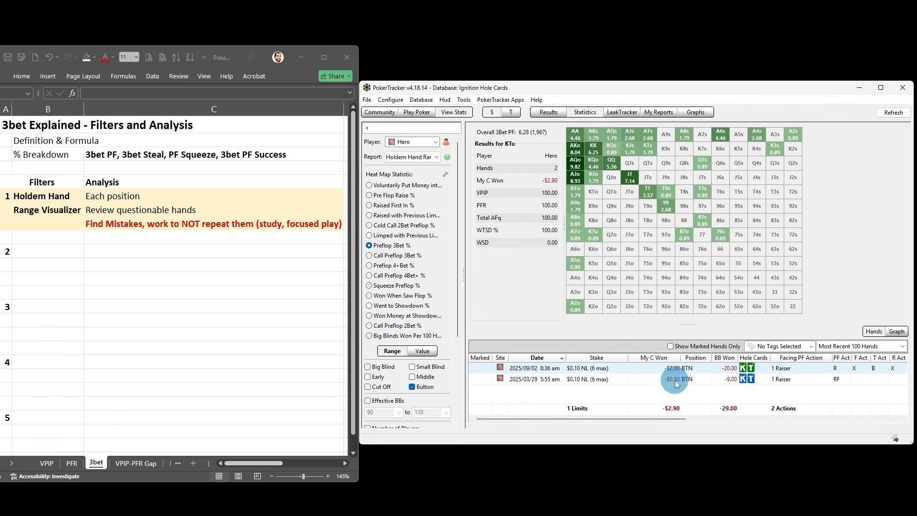
left_click(627, 151)
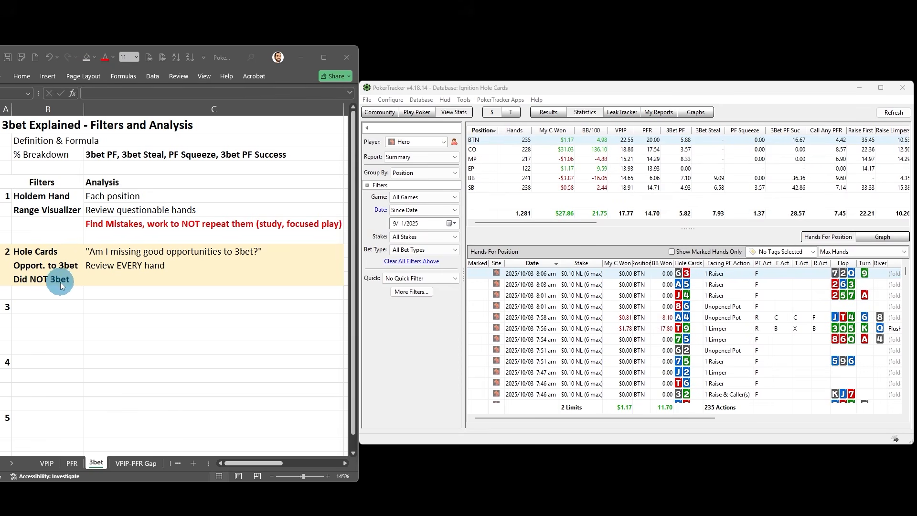
Step: Start a Holdem Hand Range filter for the Hero's hands and select A5s, A4s, A3s and A2s
left_click(413, 292)
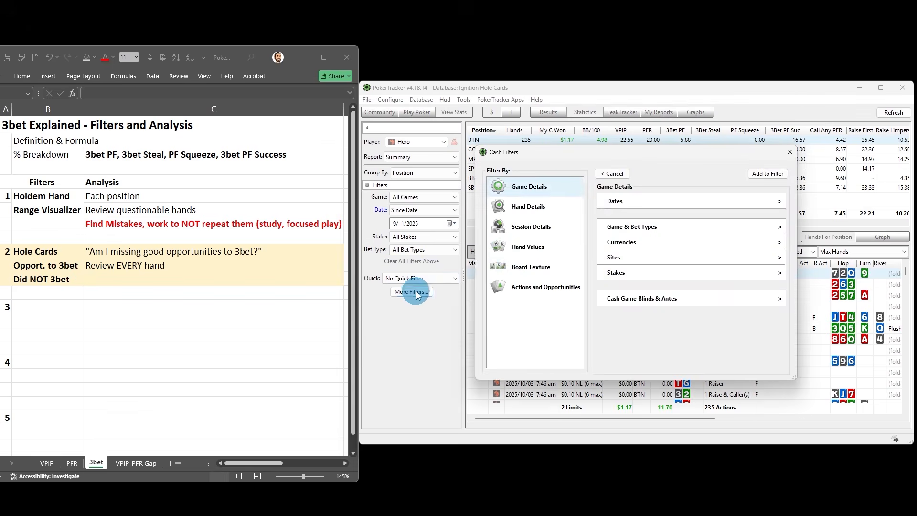
left_click(526, 246)
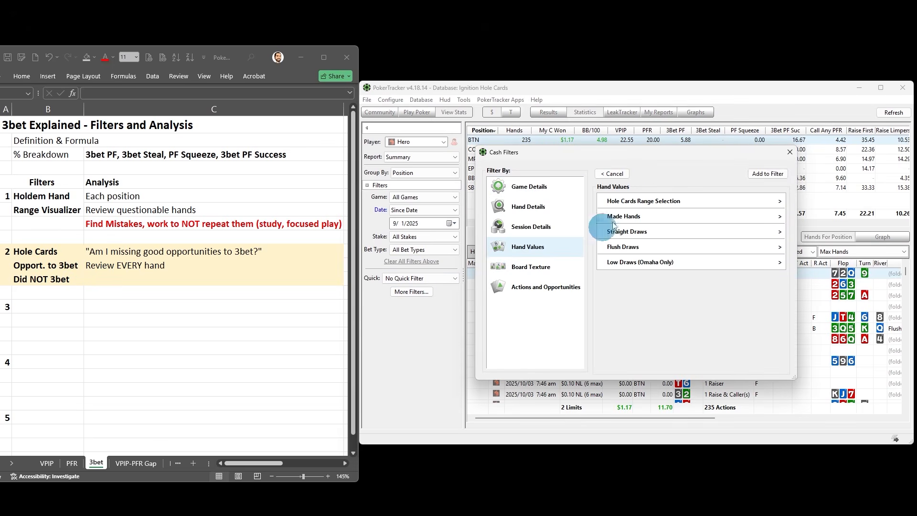
left_click(648, 200)
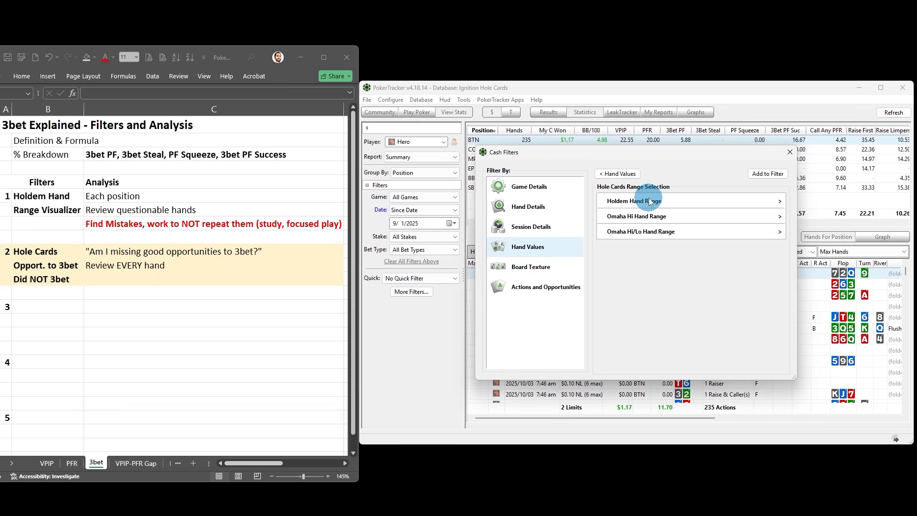
left_click(650, 201)
left_click(764, 204)
left_click(750, 206)
left_click(725, 204)
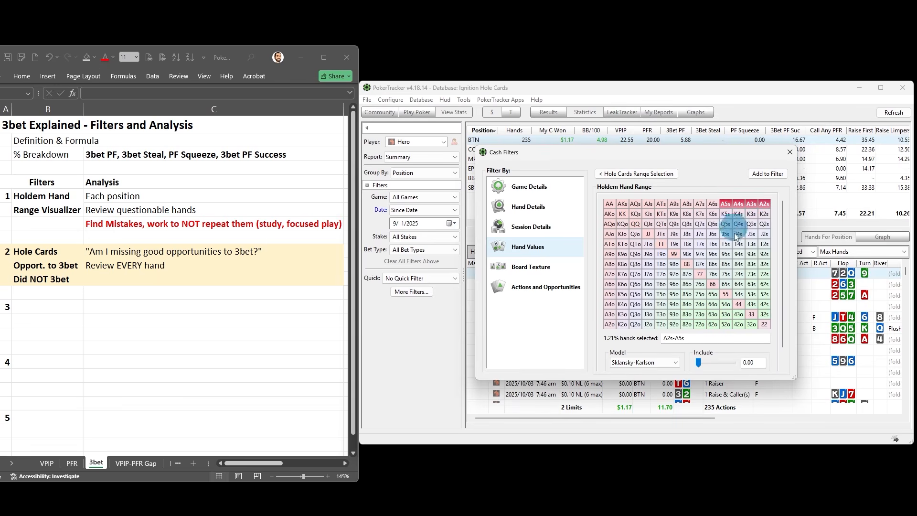
Step: Extend the hand range with 54s, 64s, 65s, 75s, 76s, 86s, JJ, TT and 99, and add the range to the filter
left_click(736, 284)
left_click(735, 294)
left_click(725, 284)
left_click(725, 274)
left_click(713, 274)
left_click(713, 264)
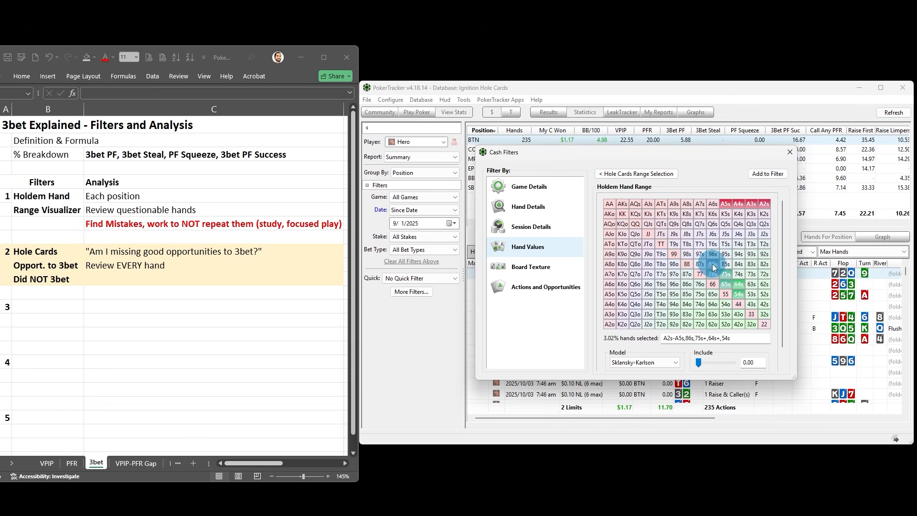
left_click(647, 233)
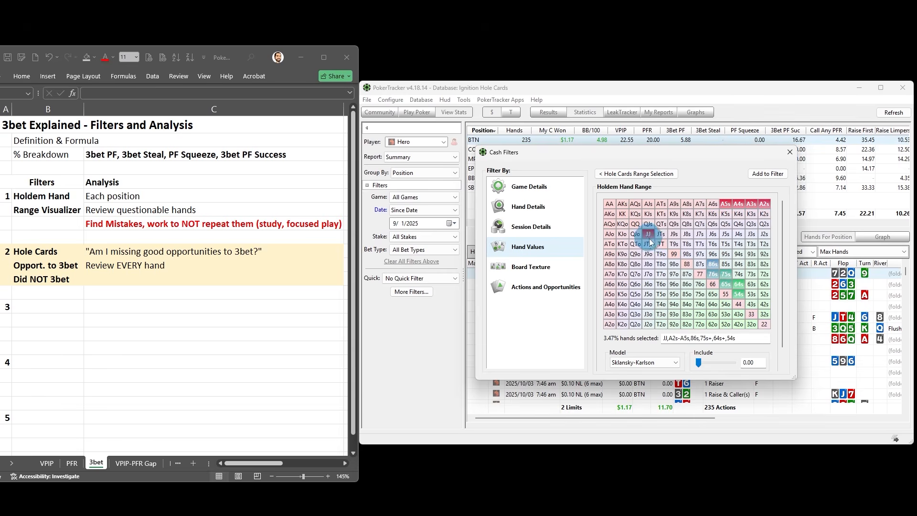
left_click(661, 244)
left_click(674, 254)
left_click(766, 174)
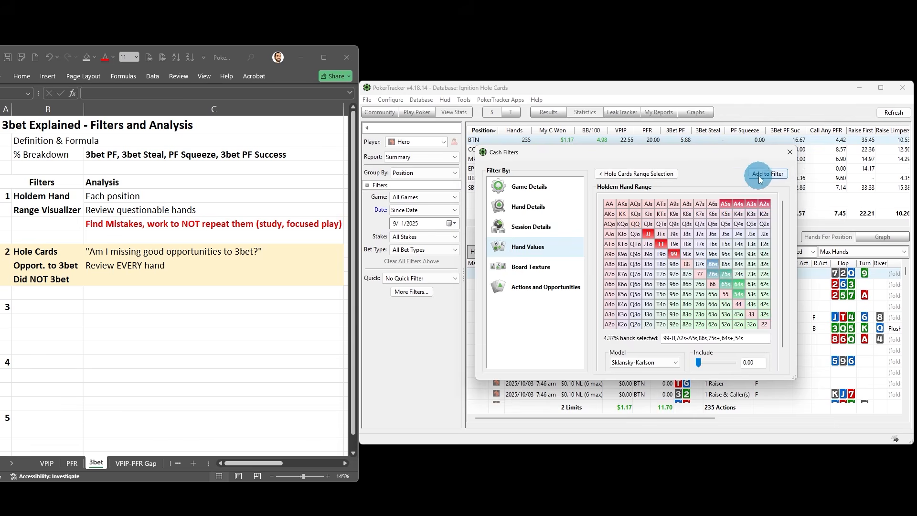
Step: Add a preflop Reraise Opportunity condition for 3Bet (Facing 2Bet) to the active filters
left_click(764, 198)
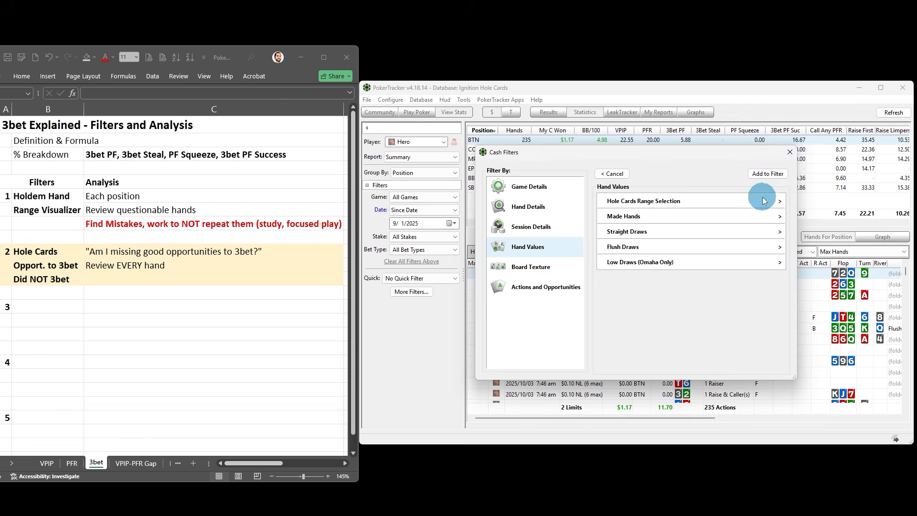
left_click(546, 287)
left_click(644, 201)
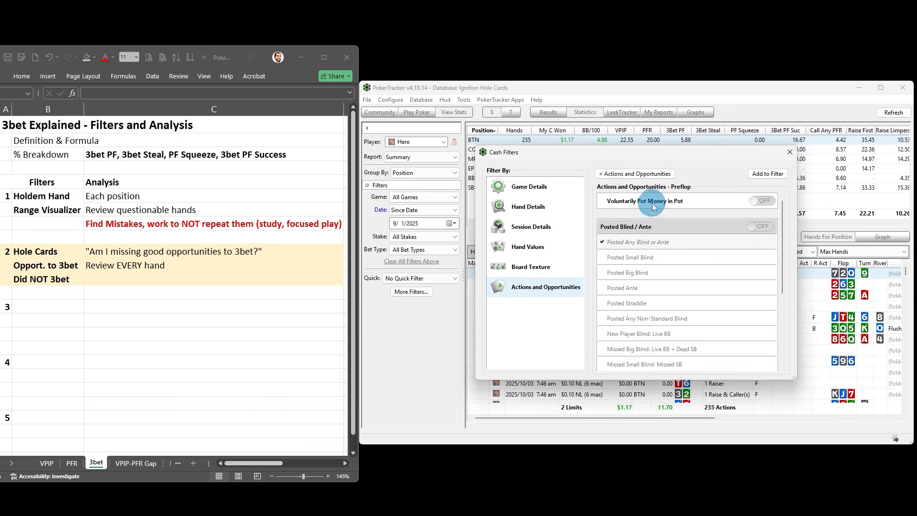
left_click(652, 309)
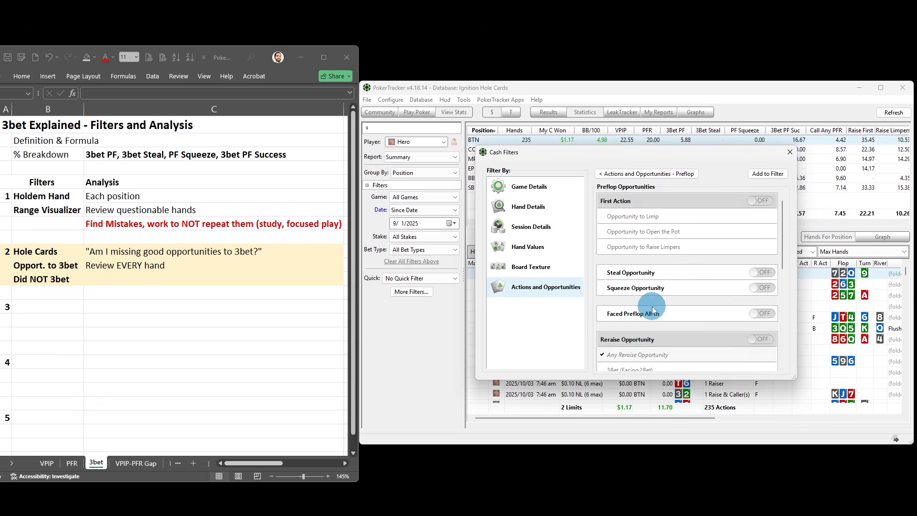
scroll(652, 310, "down", 1)
left_click(638, 351)
left_click(748, 209)
left_click(766, 174)
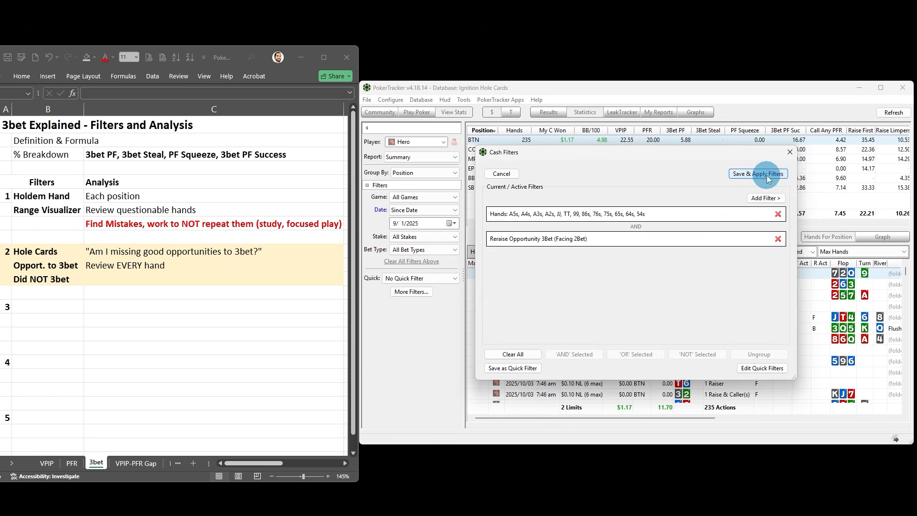
Step: Add a Raised Preflop Any 3Bet condition, negate it with NOT, and apply the filters
left_click(767, 199)
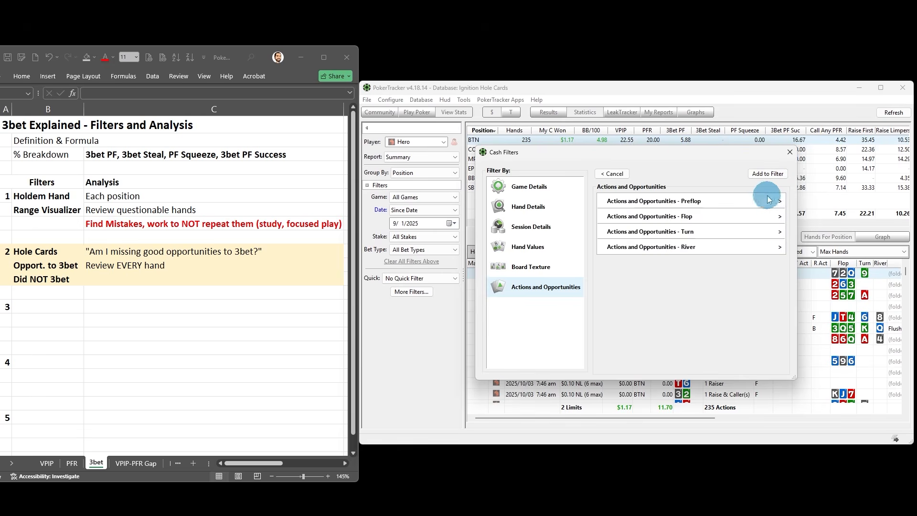
left_click(686, 200)
scroll(673, 258, "down", 3)
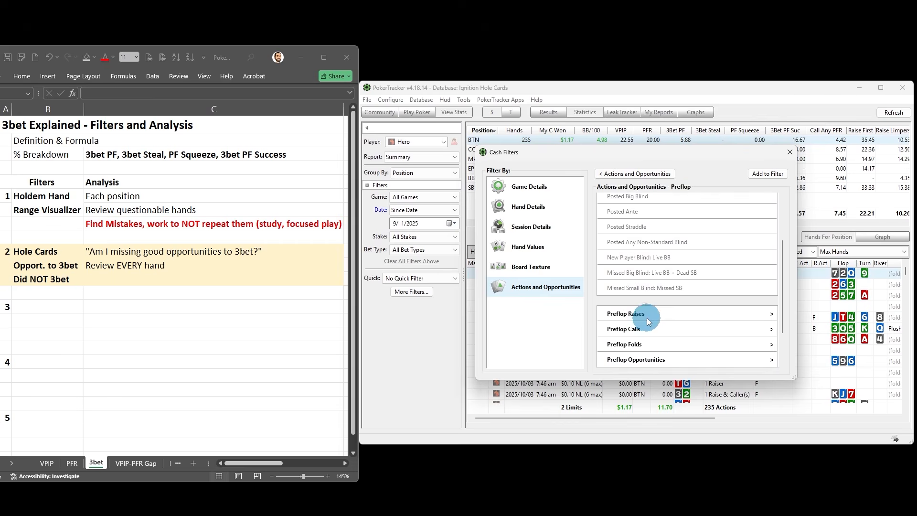
left_click(640, 311)
left_click(640, 245)
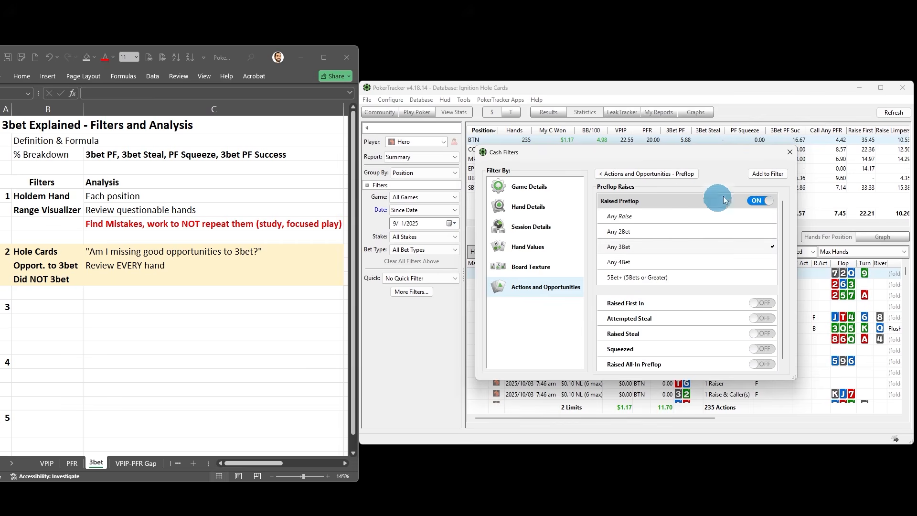
left_click(763, 175)
left_click(631, 263)
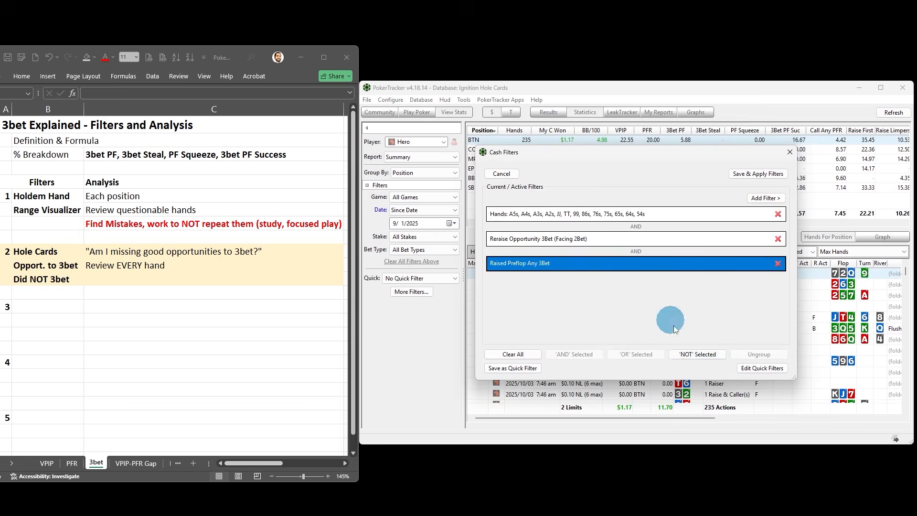
left_click(689, 358)
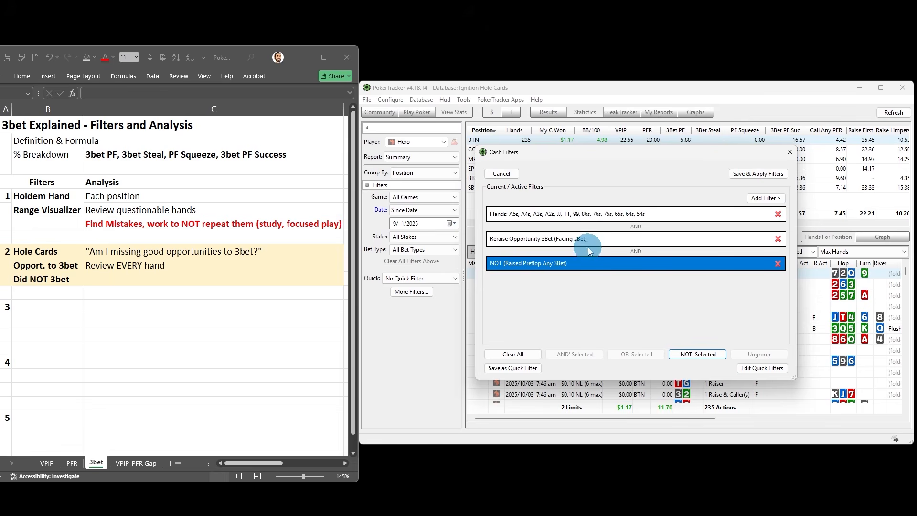
left_click(757, 172)
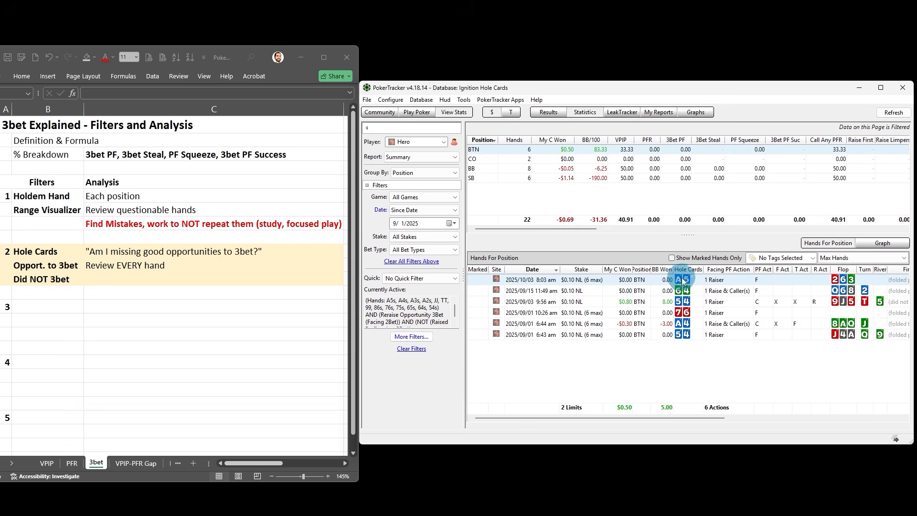
Step: Examine the Button's missed 3bets with 54s and A4s, and list the filtered hands from all positions
left_click(754, 302)
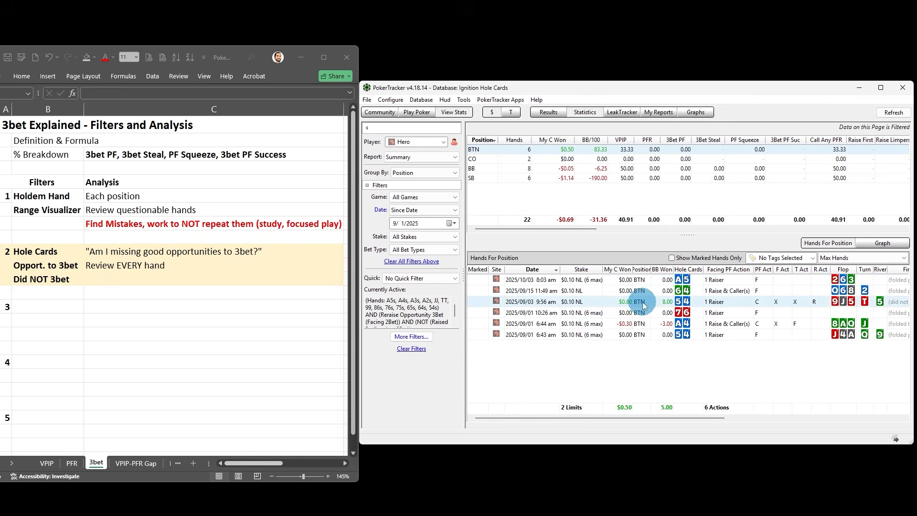
left_click(757, 324)
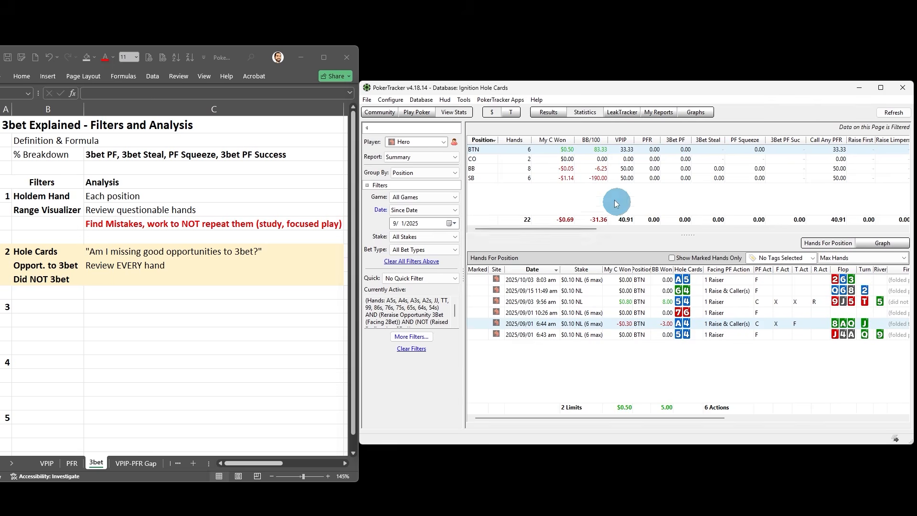
left_click(597, 178, "shift")
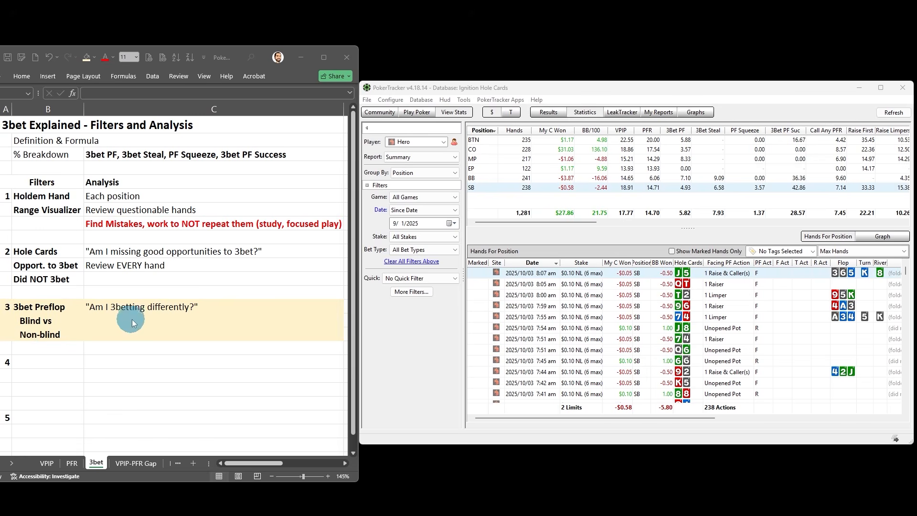
Step: With no other conditions active, add a Raised Preflop filter for Any 3Bet
left_click(403, 292)
left_click(510, 288)
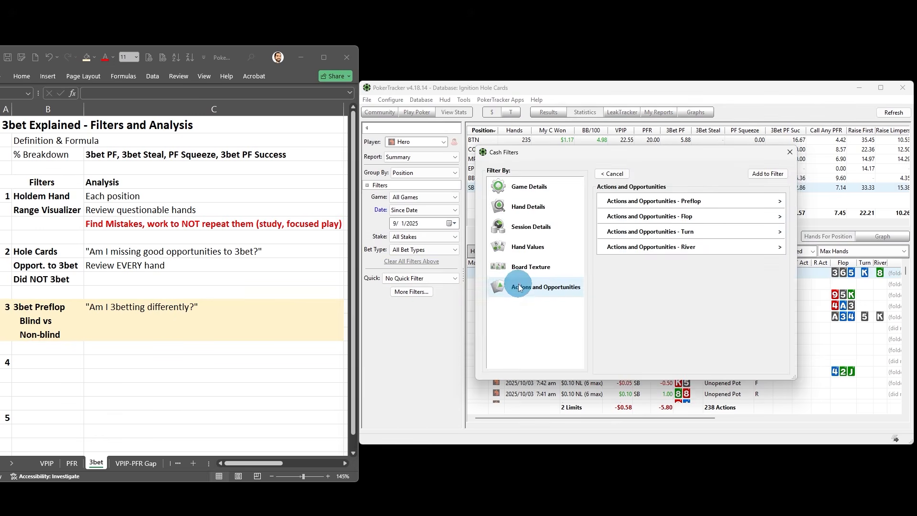
left_click(643, 202)
scroll(643, 286, "down", 2)
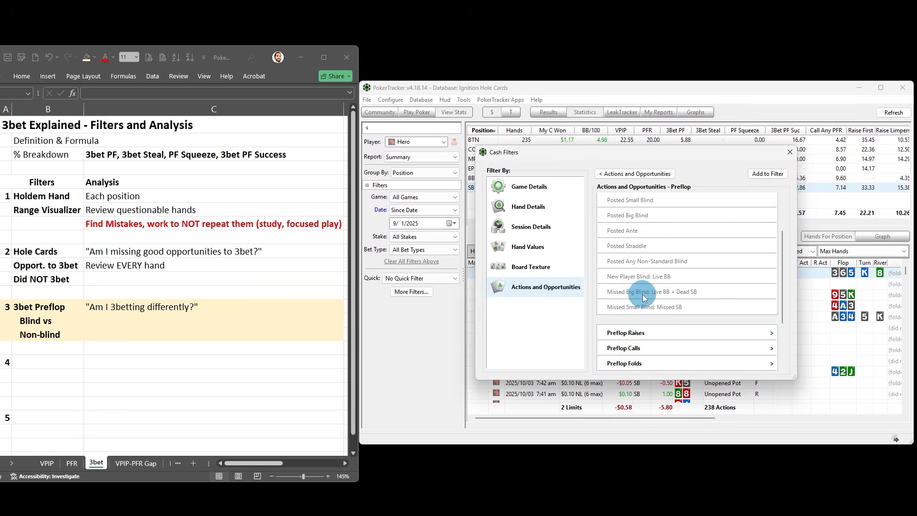
left_click(643, 332)
left_click(644, 246)
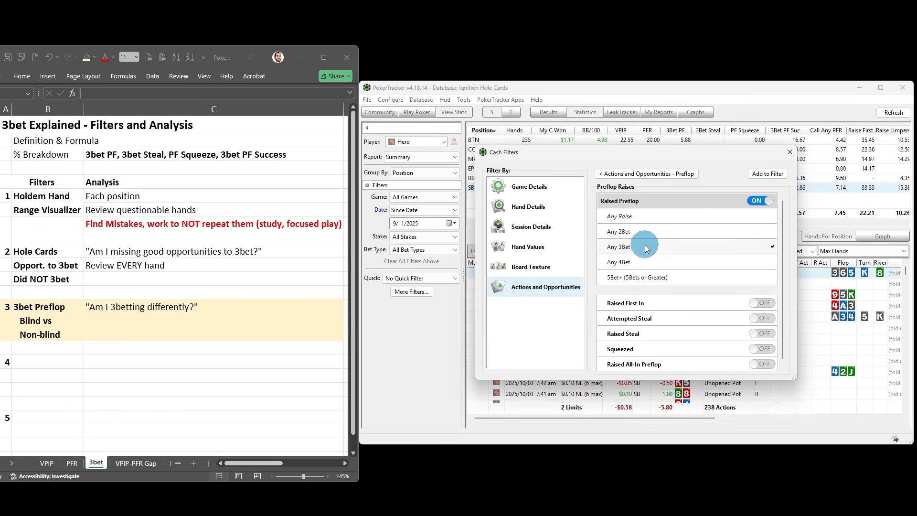
left_click(768, 174)
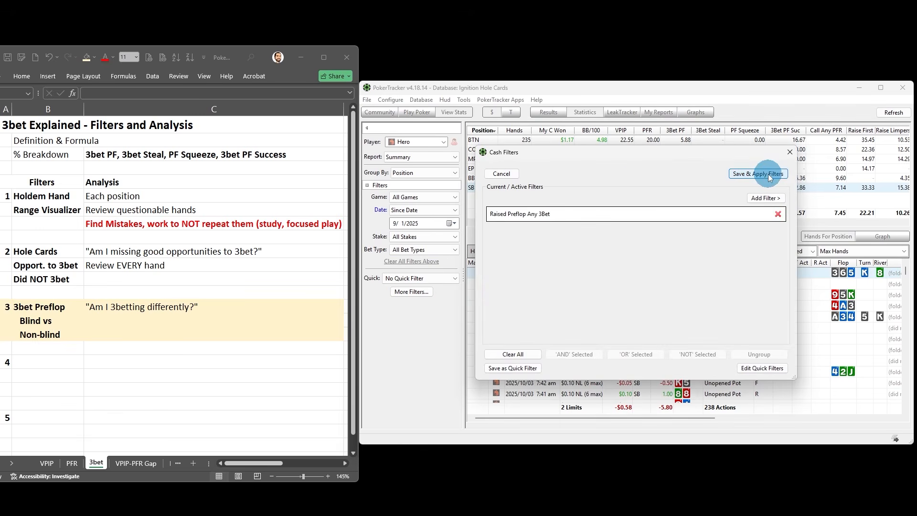
Step: Add a Posted Small Blind or Posted Big Blind condition, apply the filters, and list the hands from both blinds
left_click(767, 199)
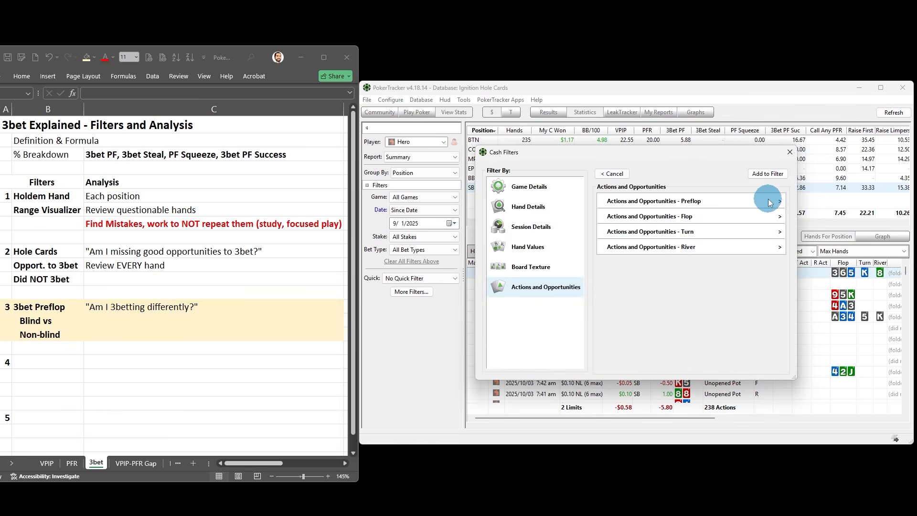
left_click(693, 203)
left_click(645, 261)
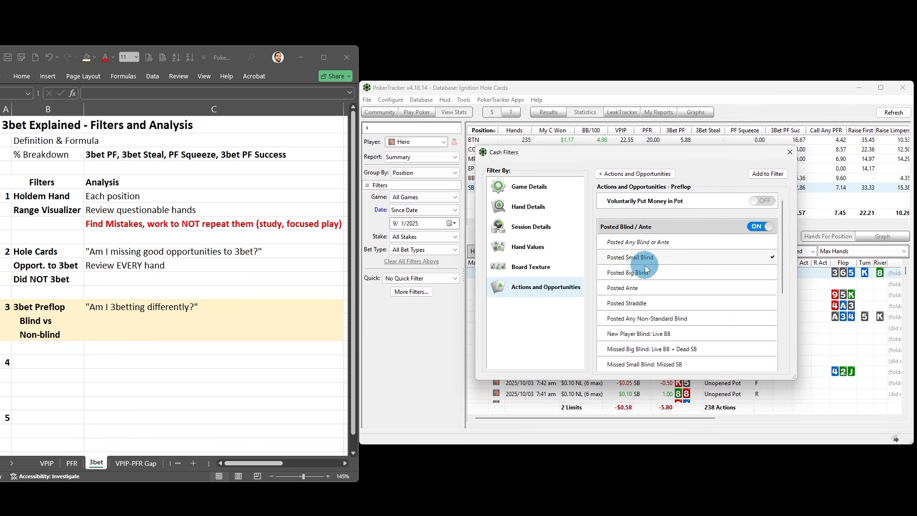
left_click(644, 268)
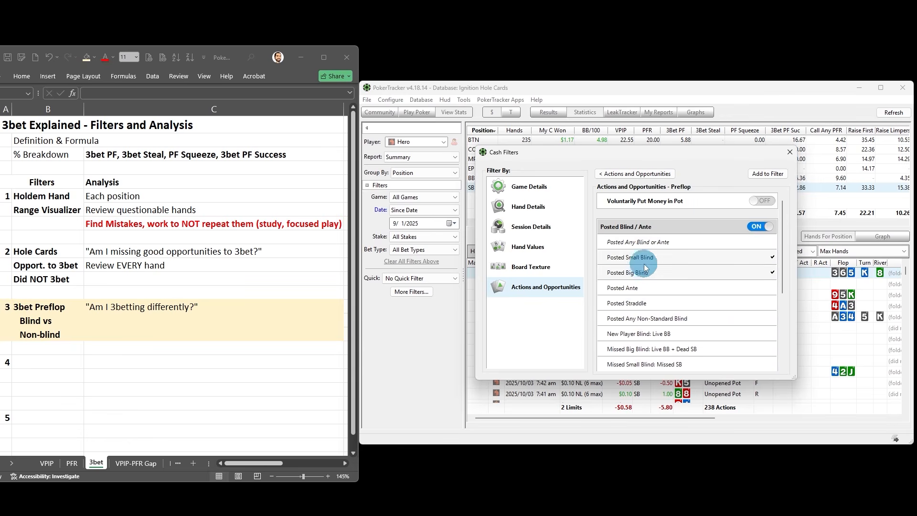
left_click(767, 174)
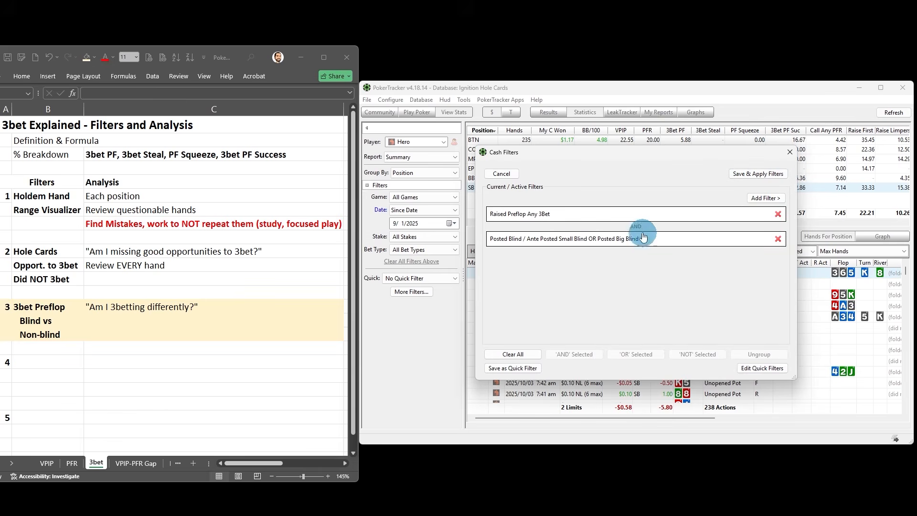
left_click_drag(602, 152, 655, 188)
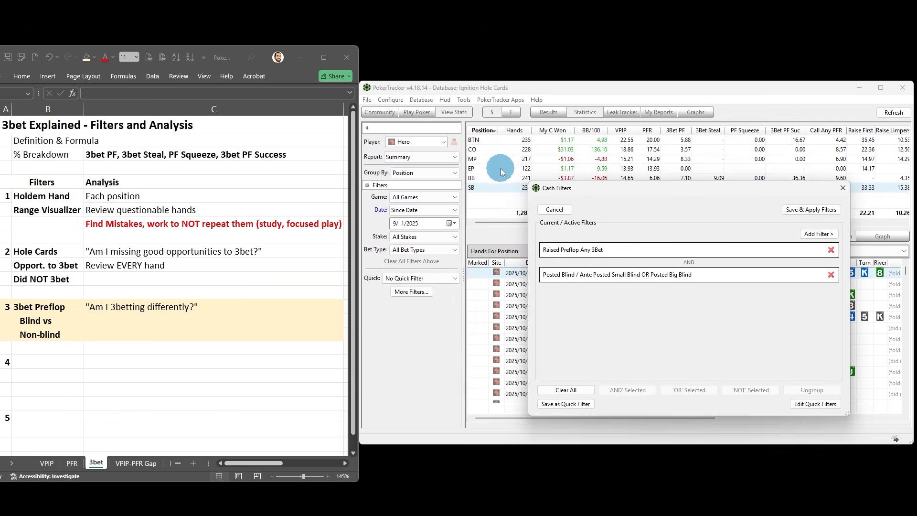
left_click(808, 210)
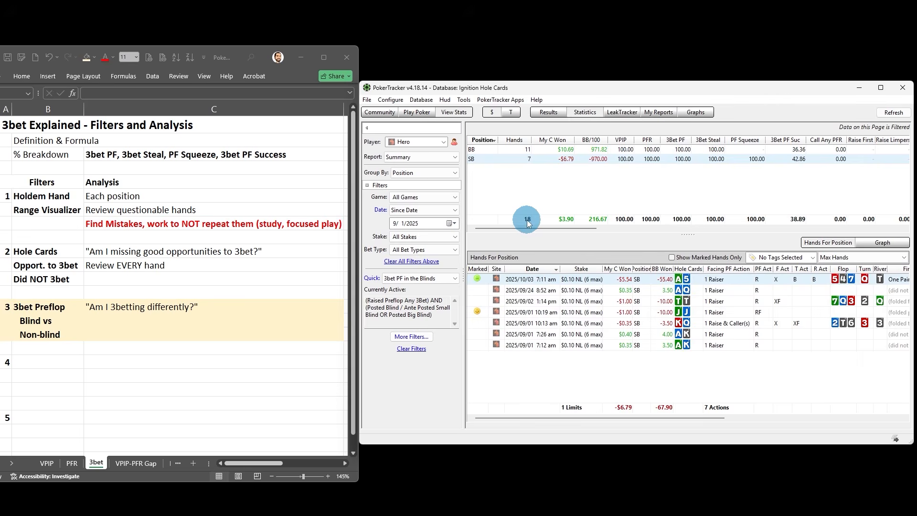
left_click(530, 149, "shift")
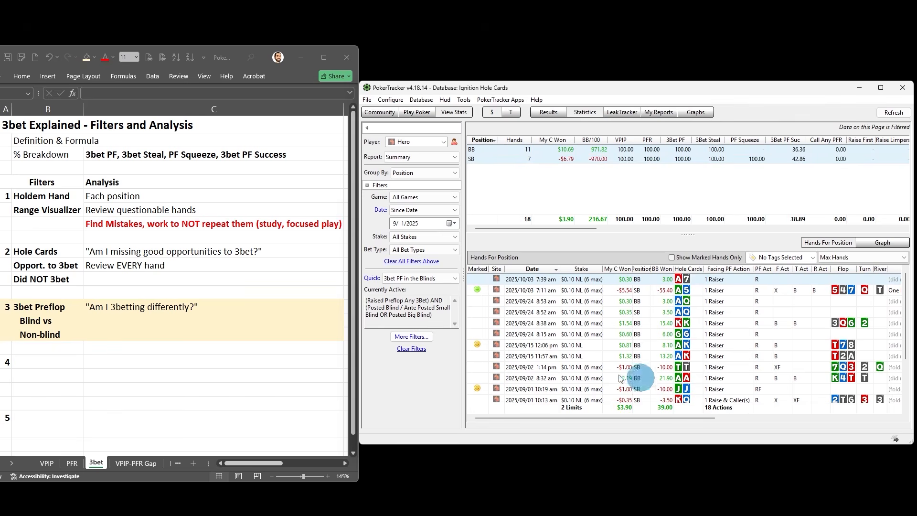
Step: Negate the posted blinds condition with NOT, apply the filters, and list the 3bet hands from BTN, CO and MP
left_click(409, 340)
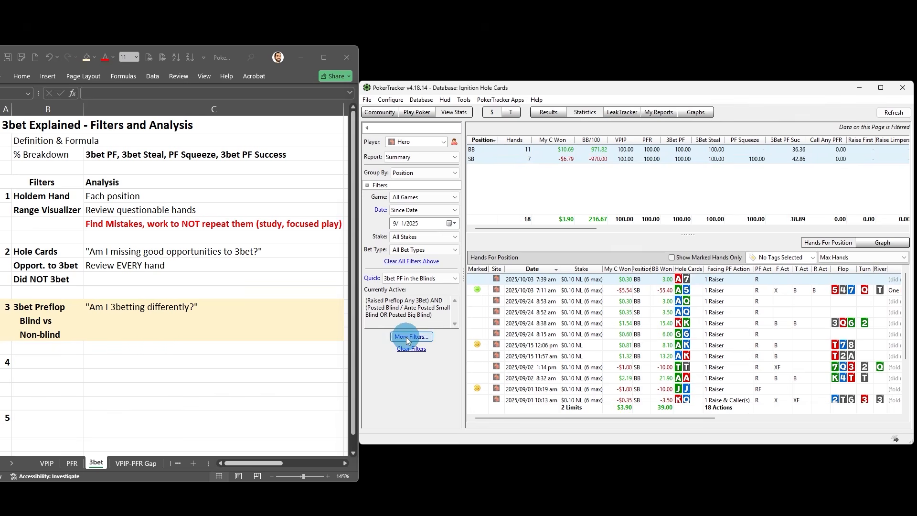
left_click(528, 244)
left_click(694, 354)
left_click(759, 174)
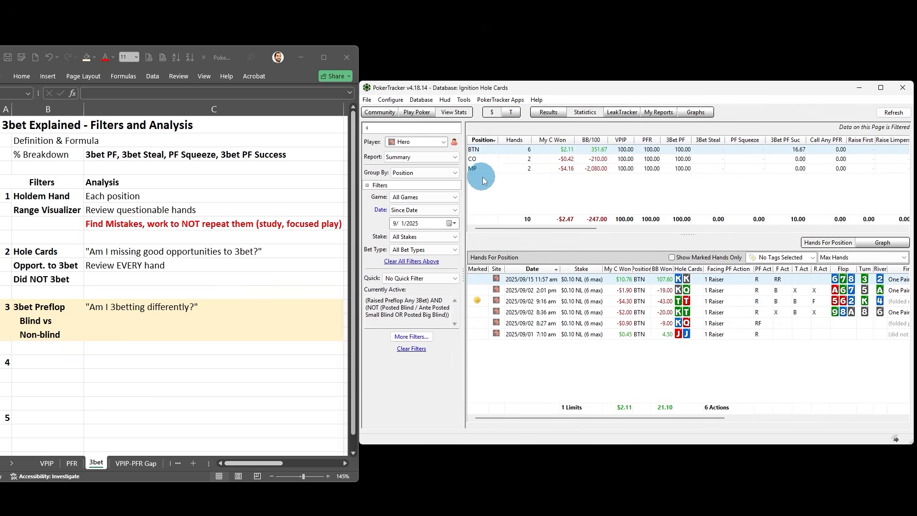
left_click(510, 168, "shift")
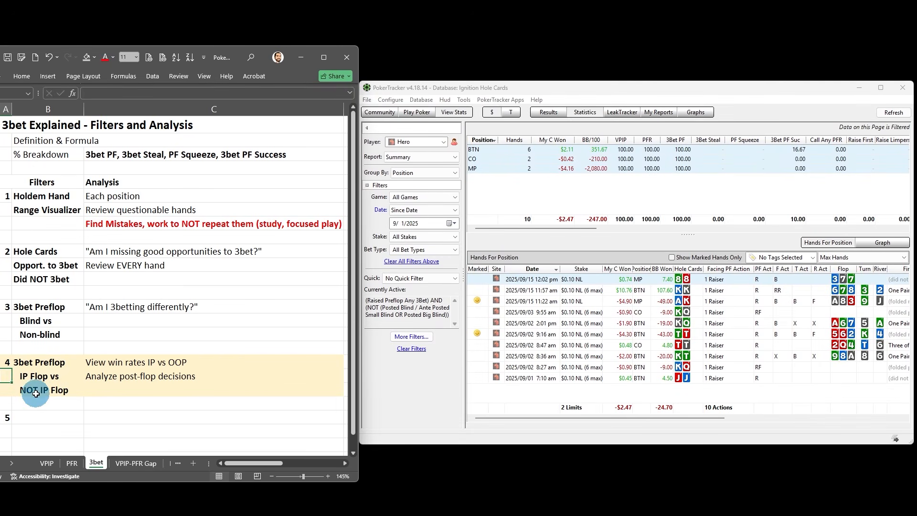
Step: Replace the NOT posted blinds condition with a flop Player Position filter where the active player Is In Position relative to all opponents
left_click(403, 337)
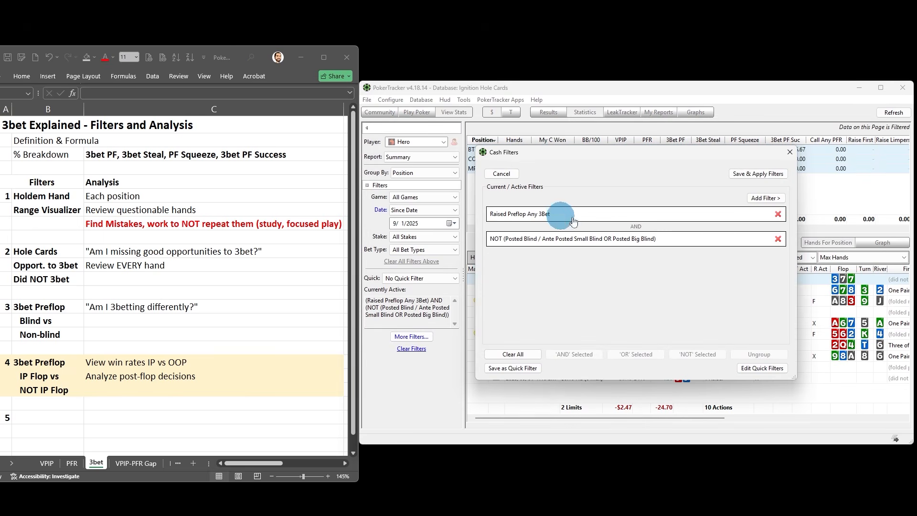
left_click(778, 239)
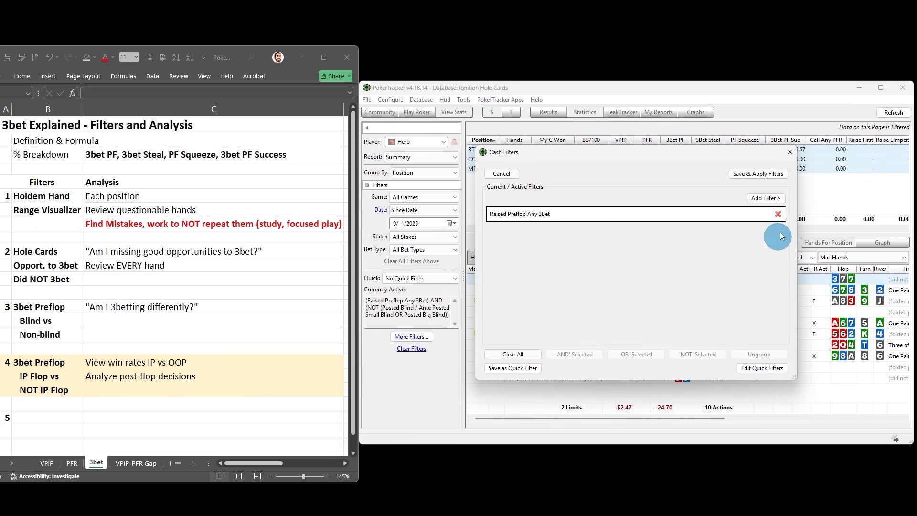
left_click(772, 202)
left_click(530, 210)
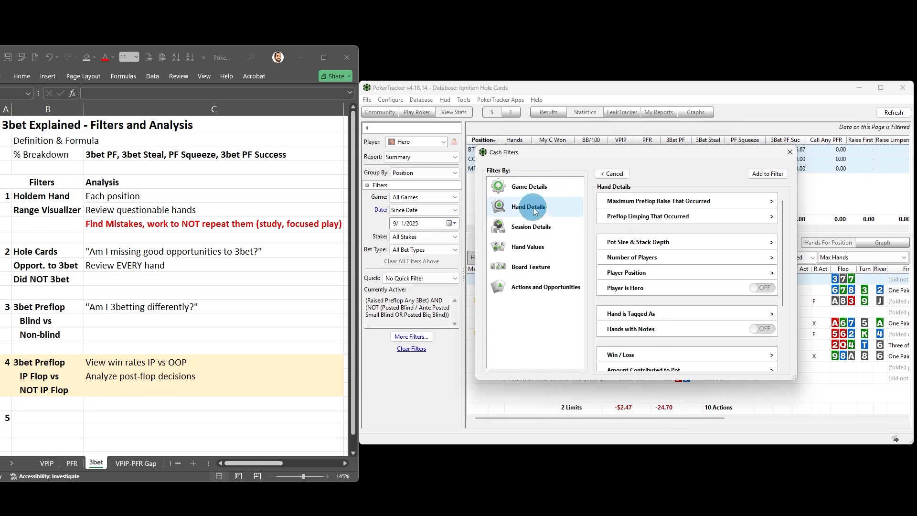
left_click(641, 273)
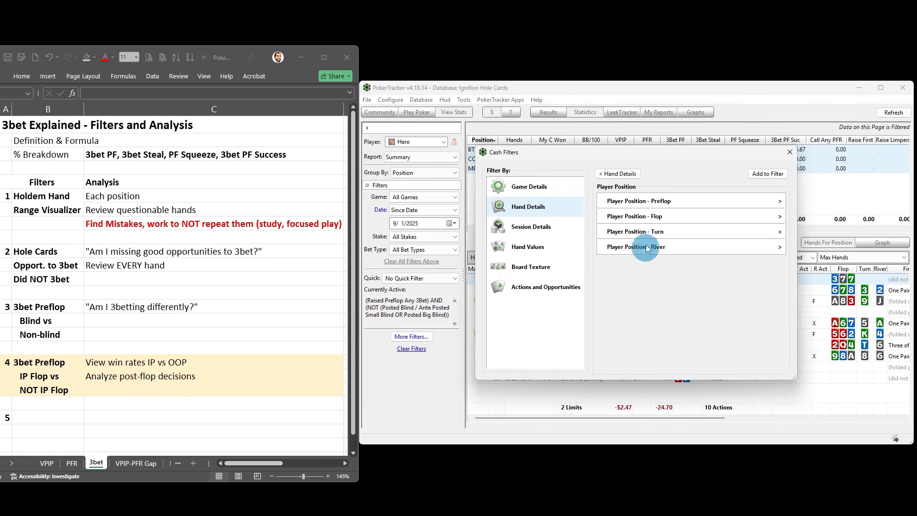
left_click(647, 222)
left_click(656, 242)
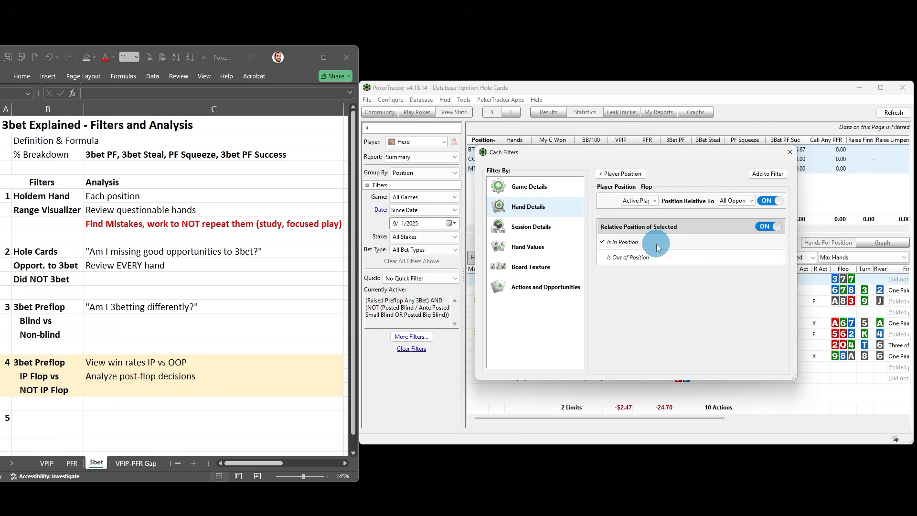
left_click(768, 174)
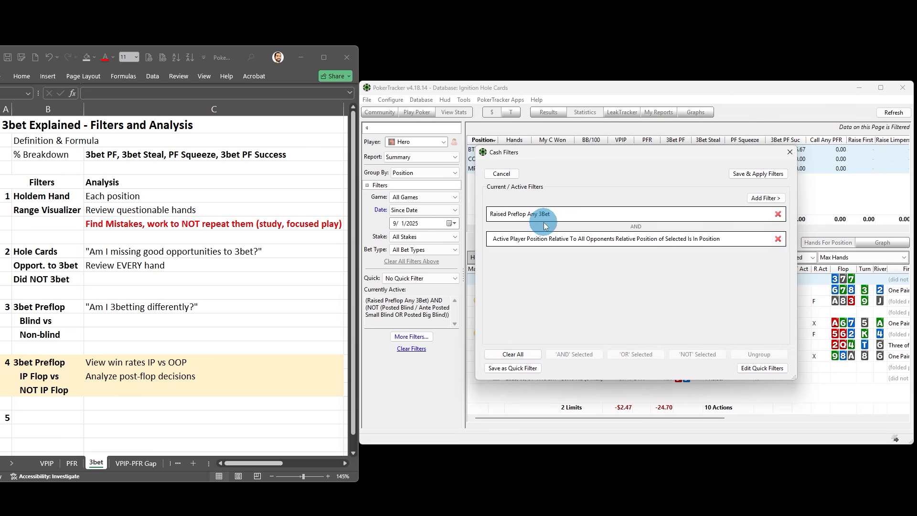
Step: Apply the filters and list the in-position 3bet hands from BTN, CO, MP and BB
left_click(758, 174)
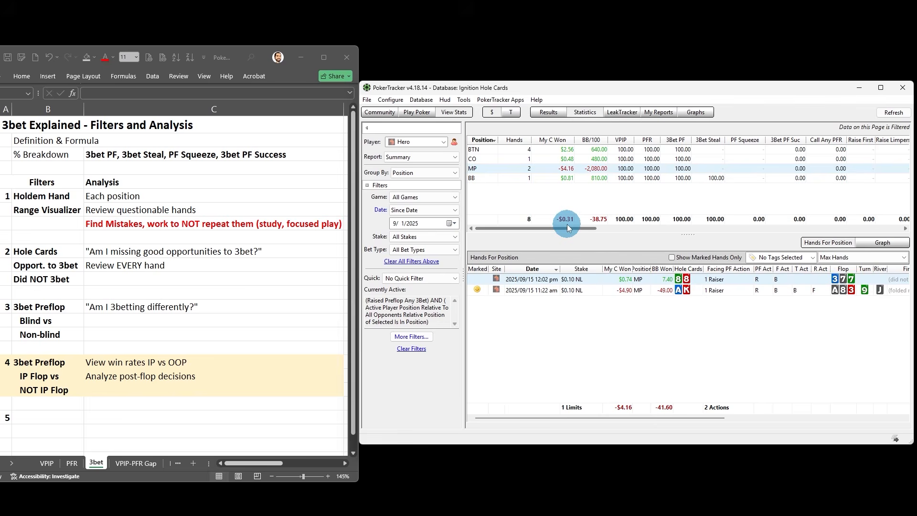
left_click(565, 178)
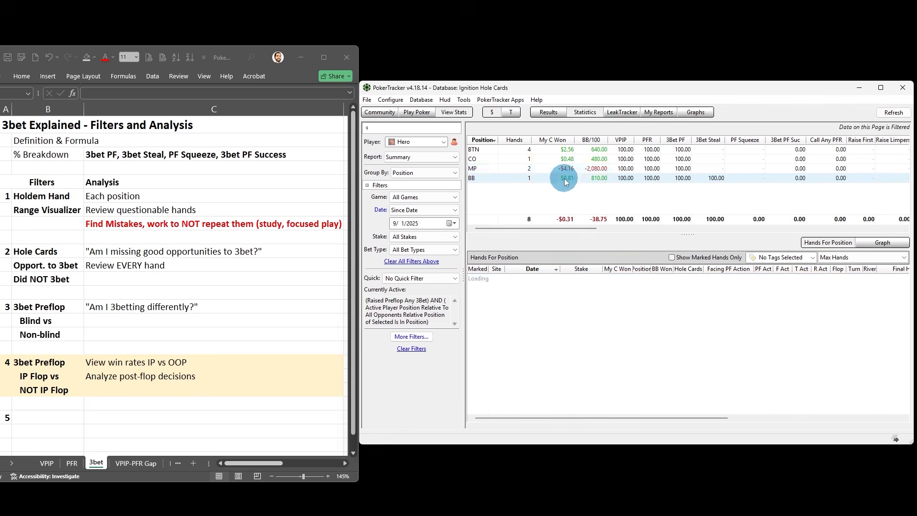
left_click(567, 149, "shift")
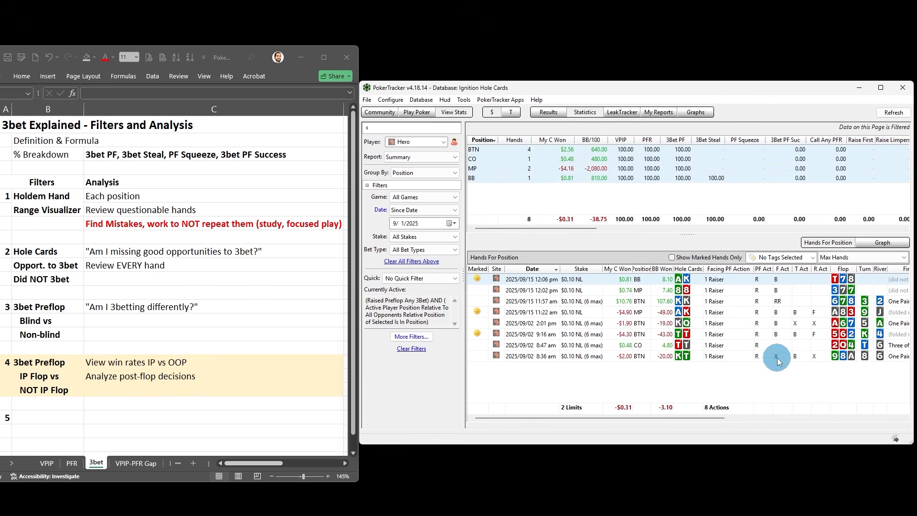
Step: Replay the Button's KTs 3bet hand through Hero's turn bet to examine the post-flop decisions, and close the playback
double_click(669, 358)
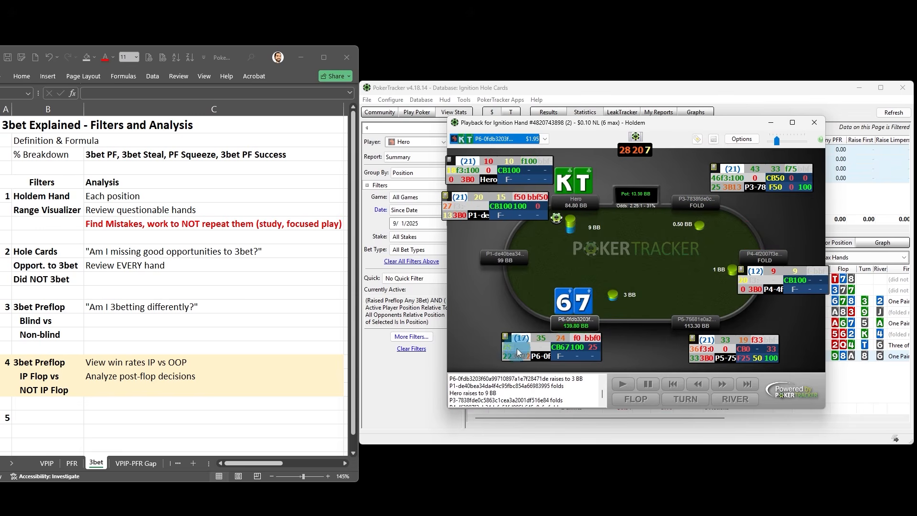
mouse_move(517, 348)
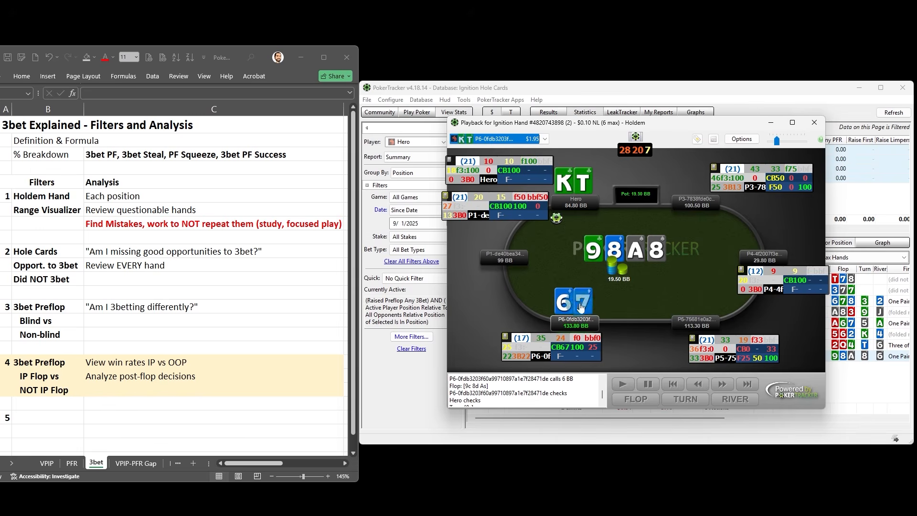
left_click(612, 270)
left_click(633, 268)
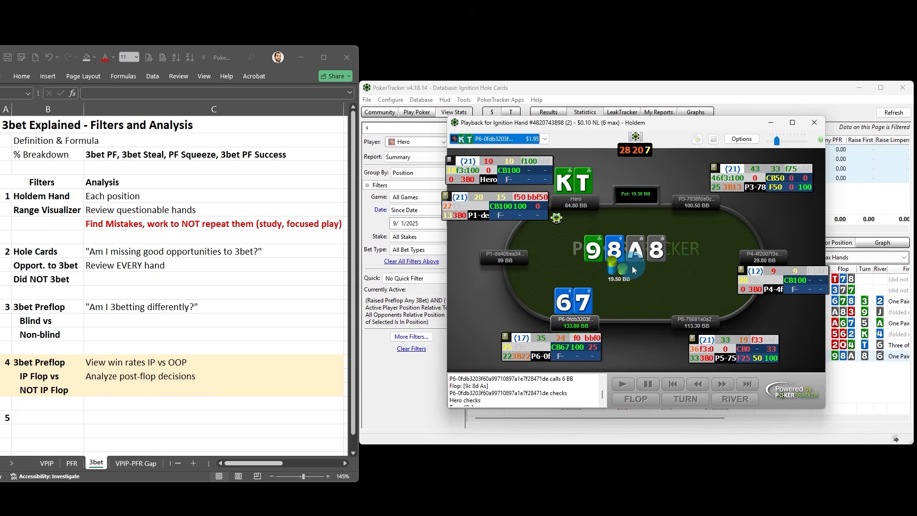
key("Right")
key("Right")
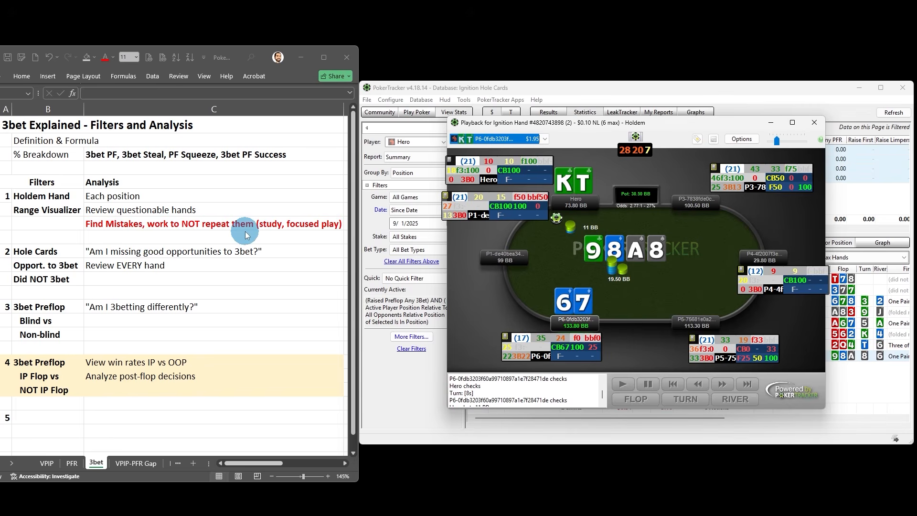
left_click(814, 122)
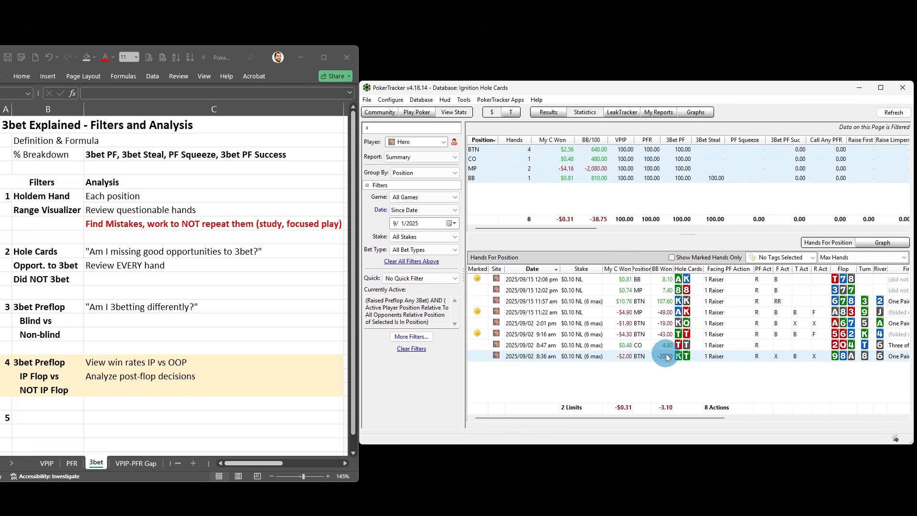
Step: Negate the in-position flop condition with NOT, apply the filters, and list the 3bet hands from BTN, CO, BB and SB
left_click(411, 337)
left_click(544, 238)
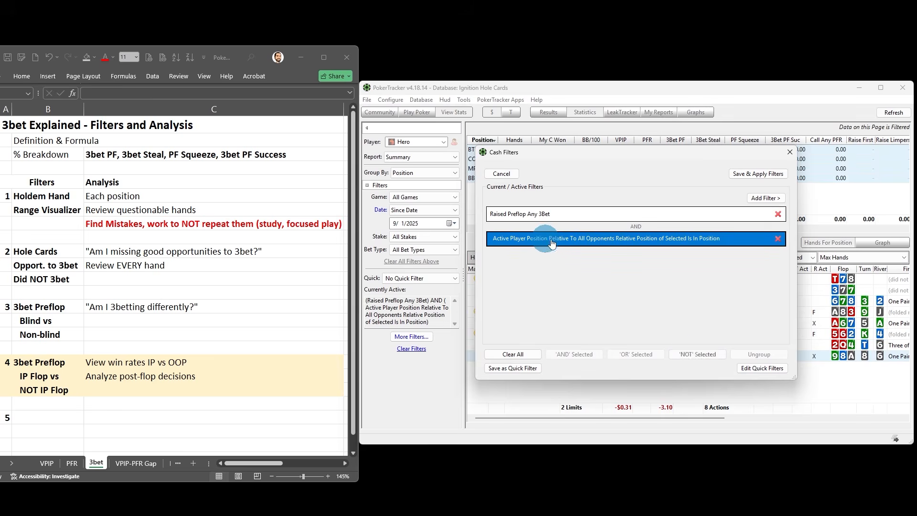
left_click(695, 356)
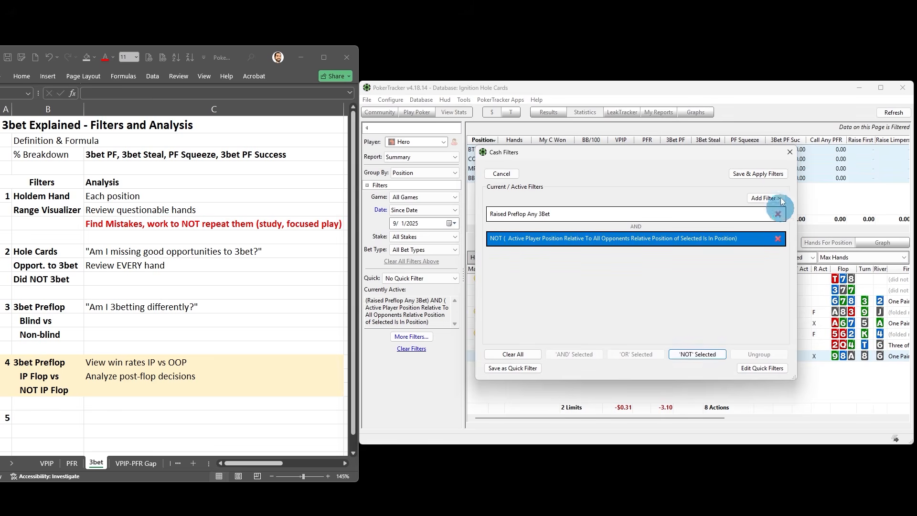
left_click(776, 176)
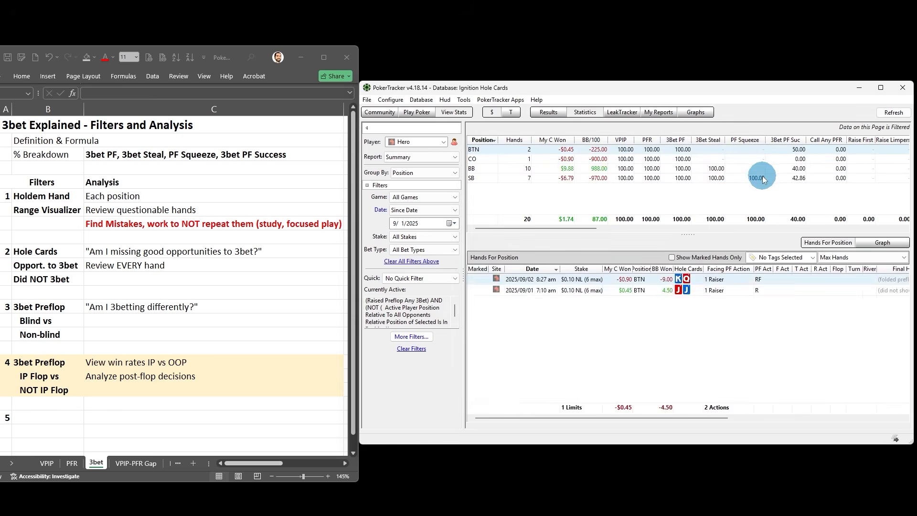
left_click(531, 178, "shift")
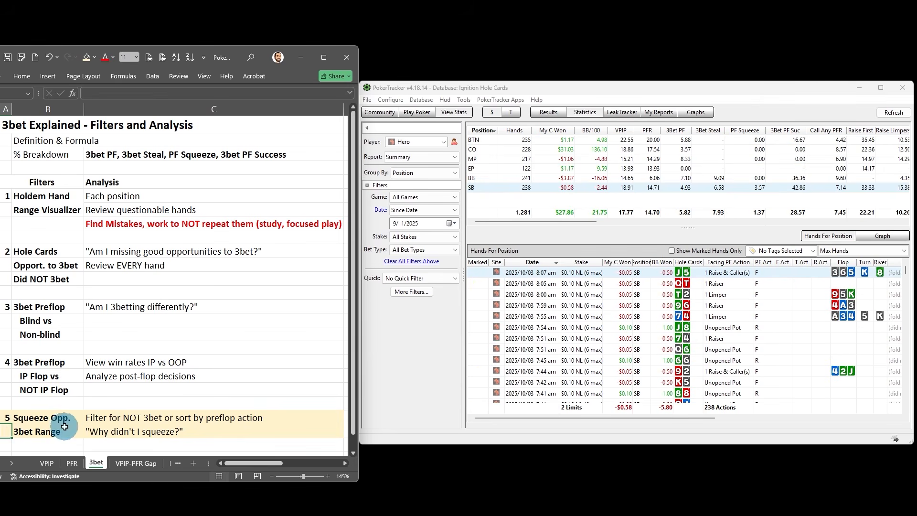
Step: Add a preflop Squeeze Opportunity condition to the filters
left_click(404, 296)
left_click(525, 290)
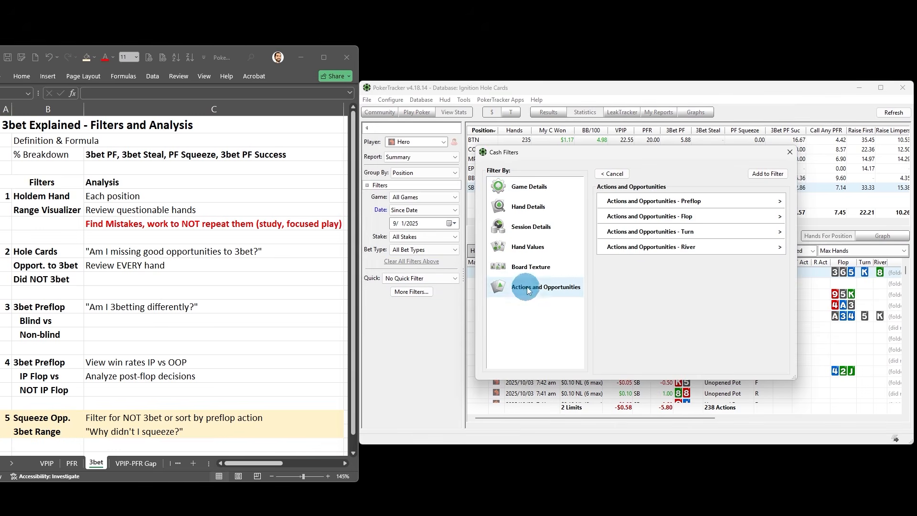
left_click(638, 200)
scroll(643, 293, "down", 3)
left_click(643, 305)
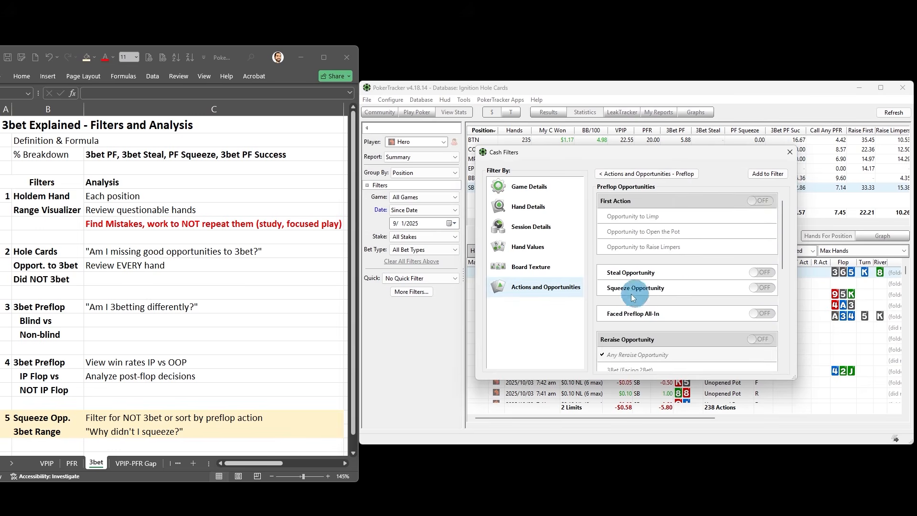
left_click(706, 287)
left_click(764, 174)
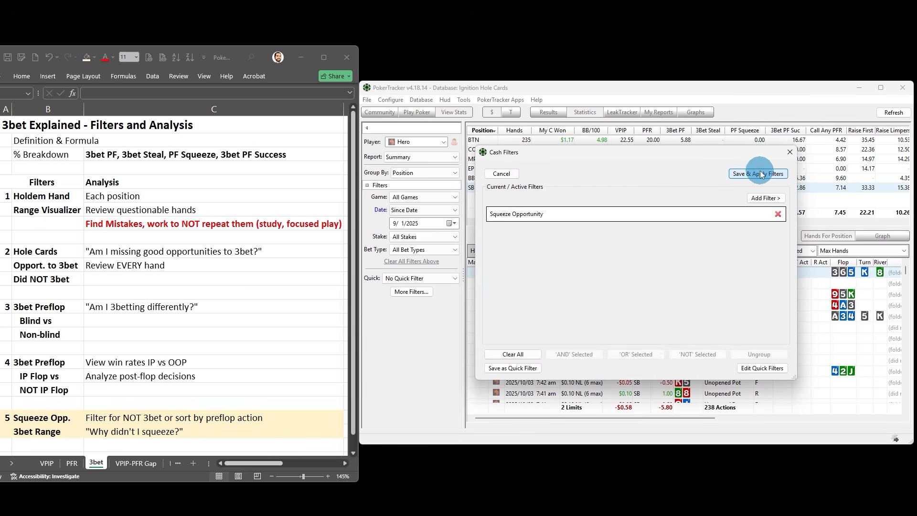
Step: Add a Holdem Hand Range including 99+, A8s+, A2s-A6s, KQs, 86s, 75s+, 64s+ and 54s, and apply the filters
left_click(765, 198)
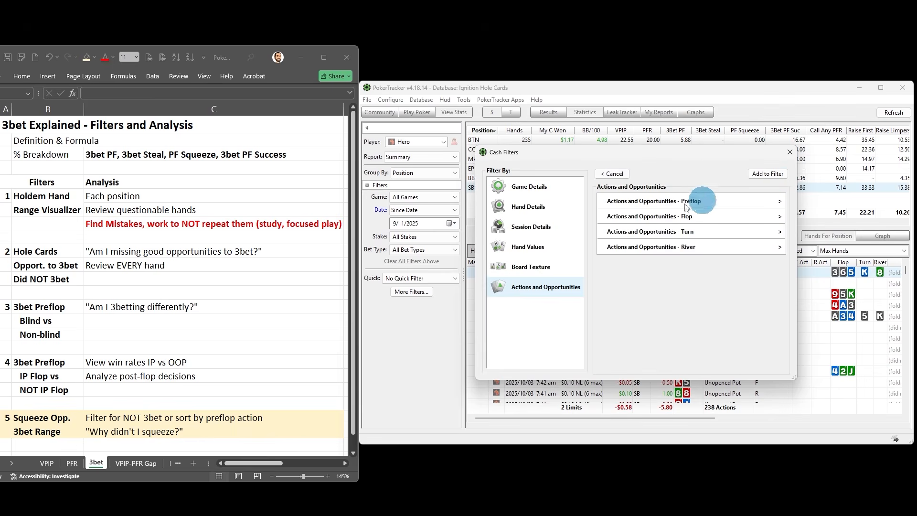
left_click(535, 247)
left_click(640, 203)
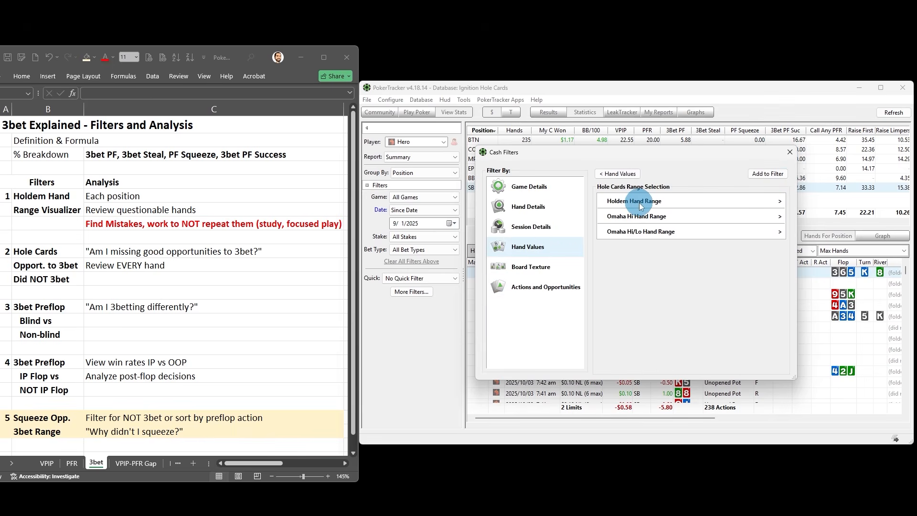
left_click(639, 201)
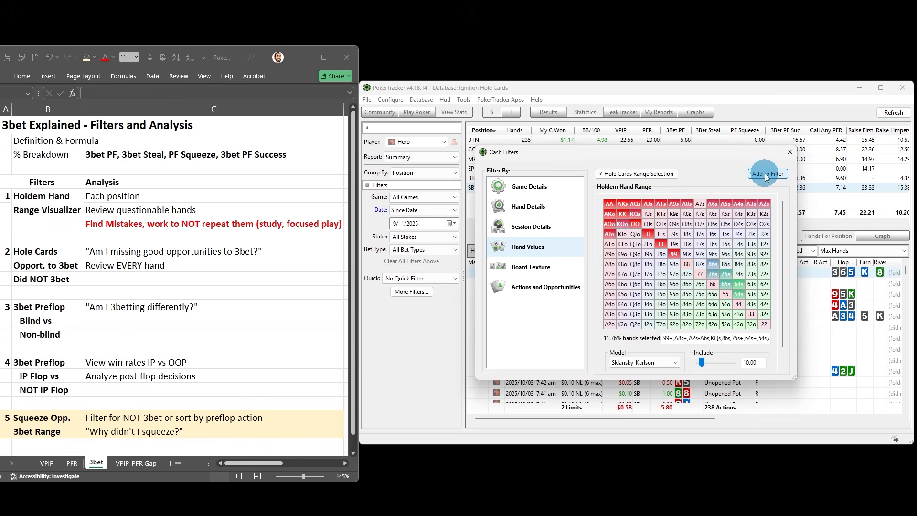
left_click(765, 175)
left_click(758, 174)
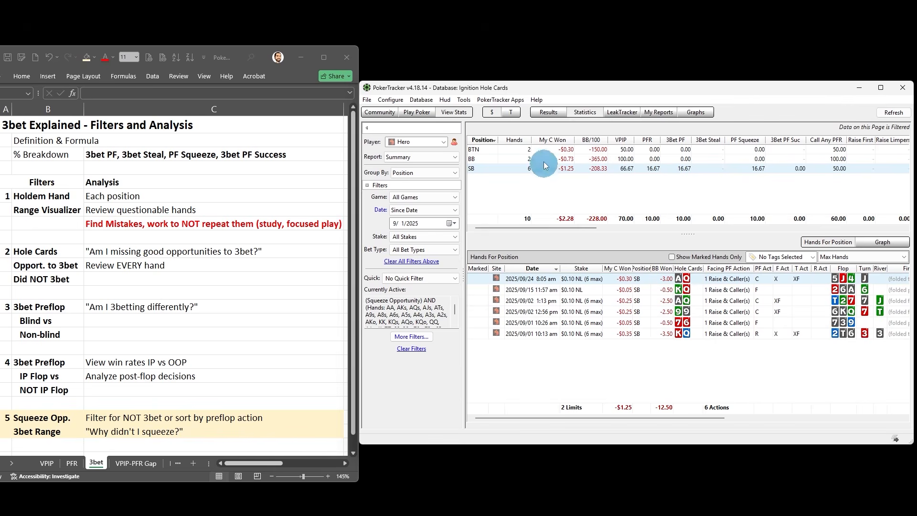
Step: List the squeeze opportunity hands from BTN, BB and SB, sort them by preflop action, and select the Small Blind's 99 call
left_click_drag(537, 148, 544, 165)
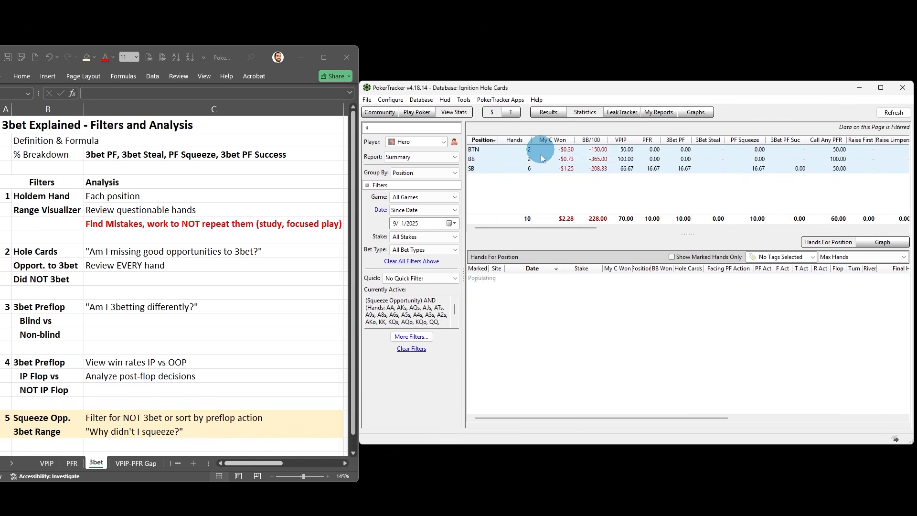
left_click(764, 269)
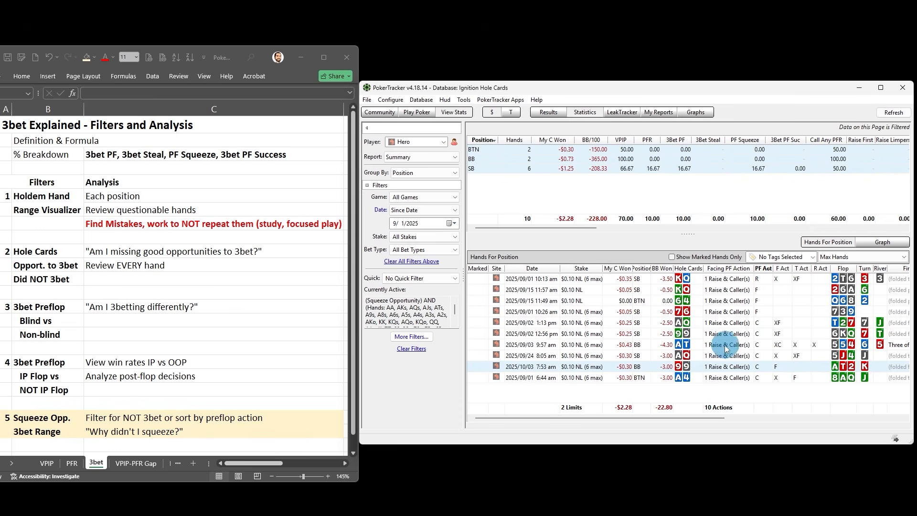
left_click(724, 336)
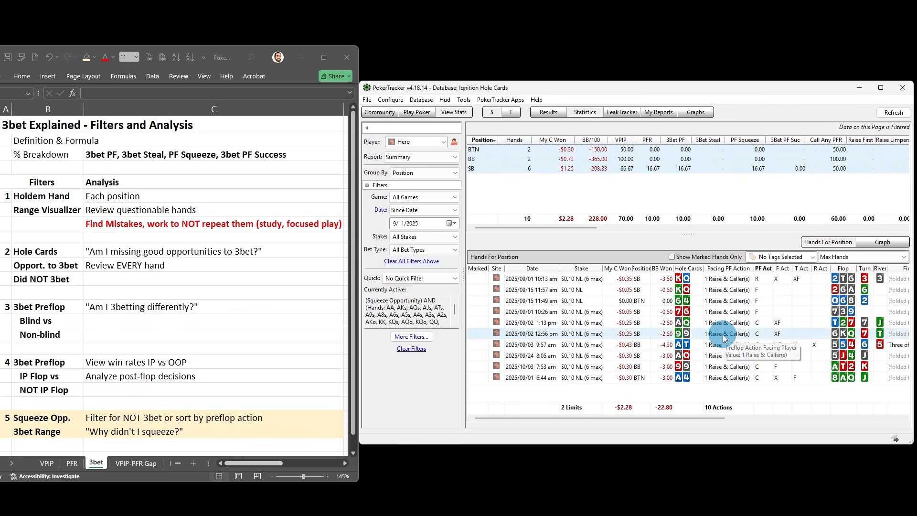